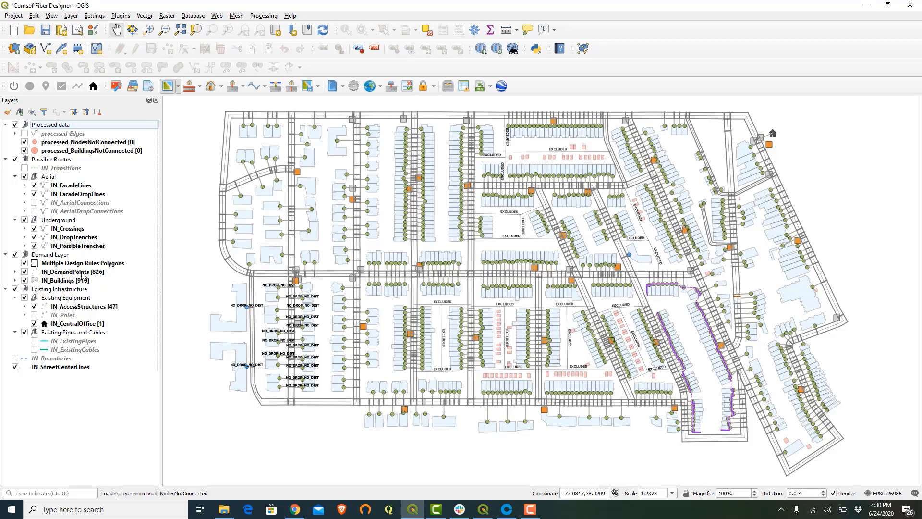
- Sort the IN_DemandPoints attribute table by CONNECTION, select all NO_DROP_NO_DIST rows, and close the table
left_click(72, 271)
left_click(442, 30)
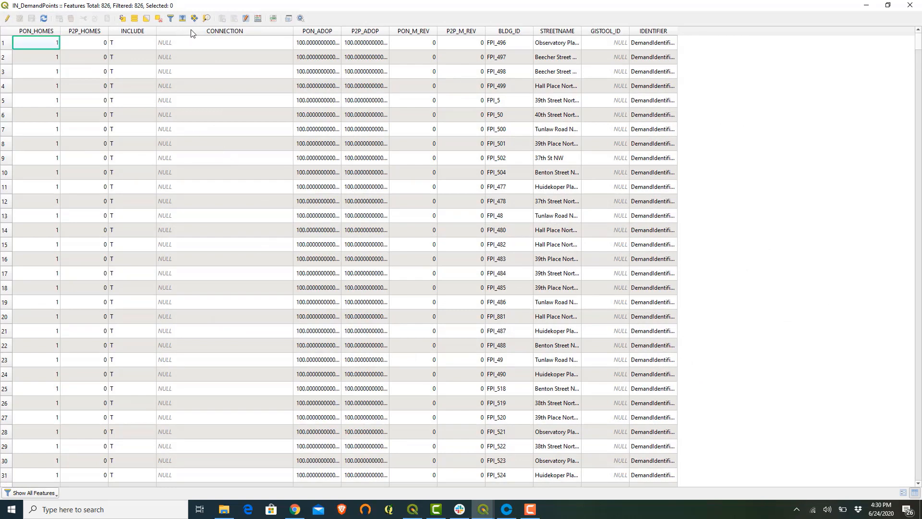
left_click(188, 34)
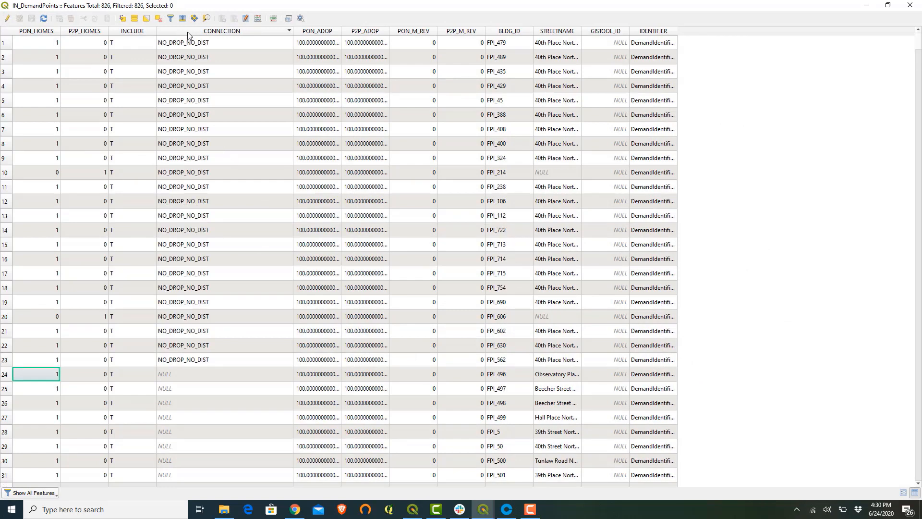
left_click(4, 42)
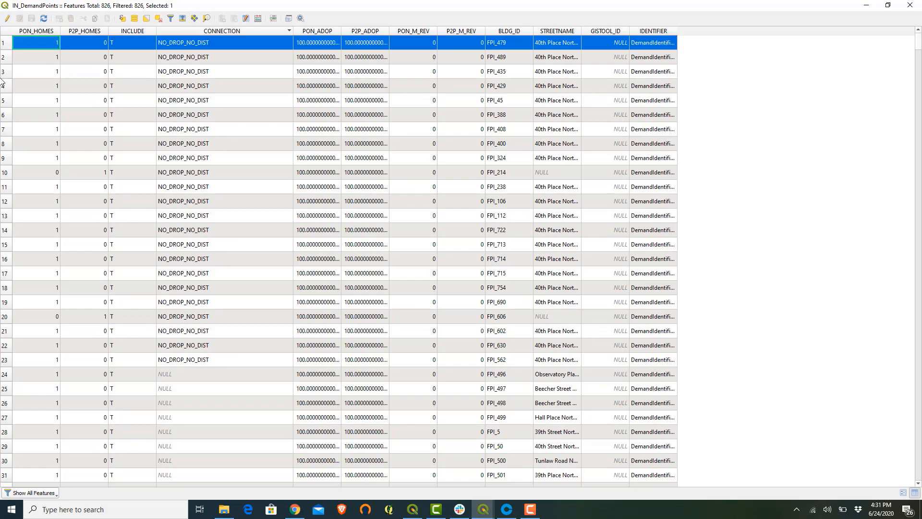
left_click(6, 361, "shift")
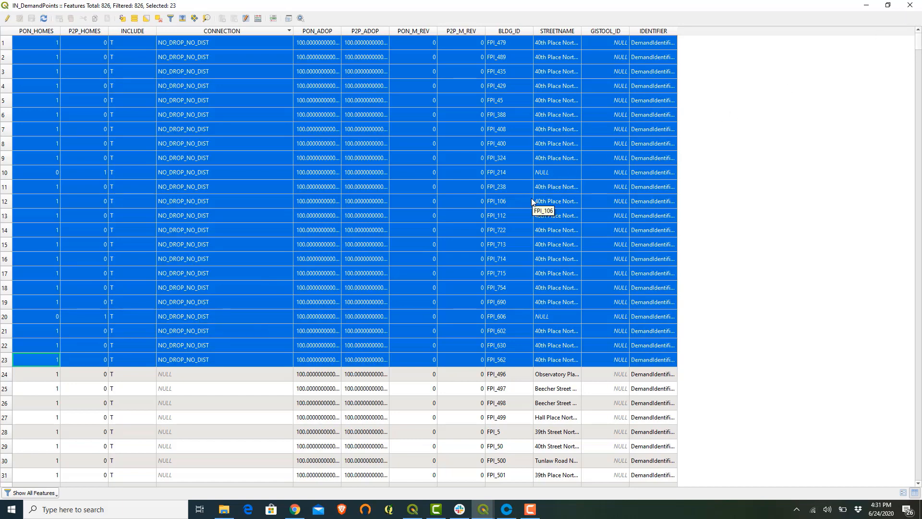
left_click(909, 5)
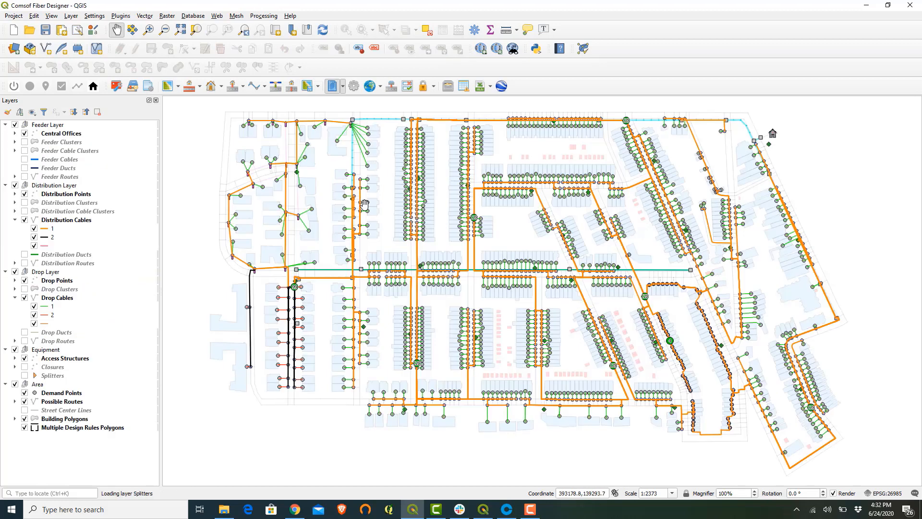
- Check the PHASE values in the Distribution Cables attribute table and close the table
left_click(83, 222)
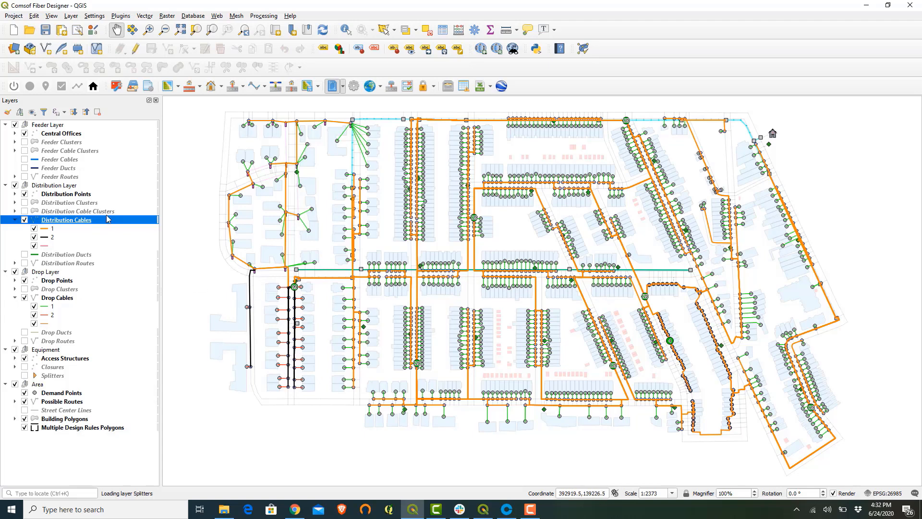
left_click(443, 29)
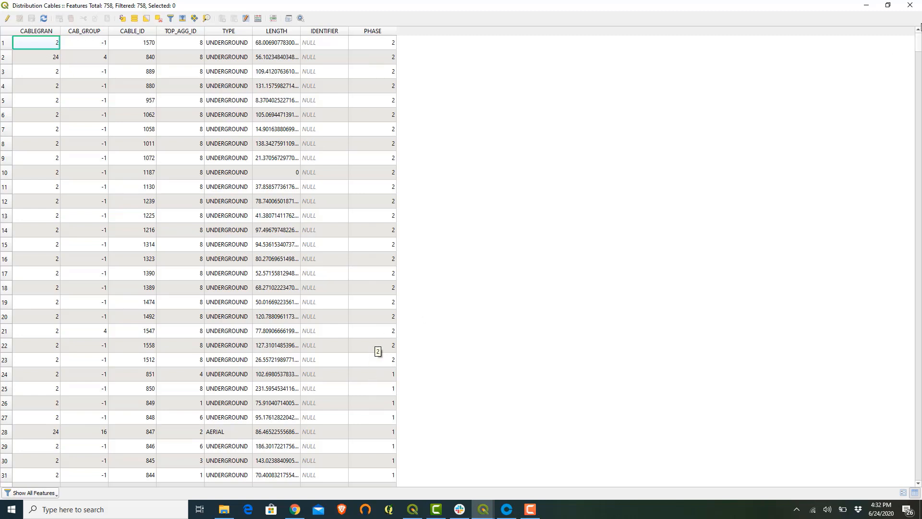
left_click(909, 6)
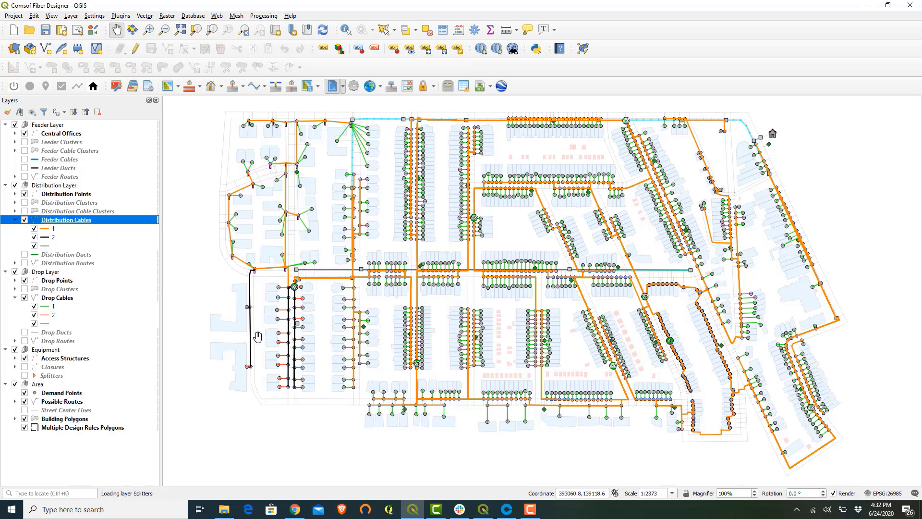
- Review the Drop Cables attribute table sorted by PHASE in descending order and close it
left_click(76, 299)
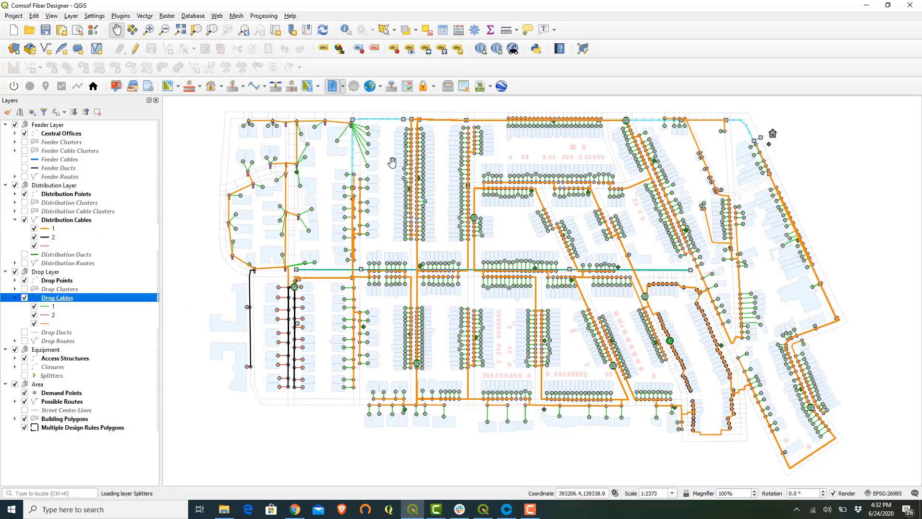
left_click(443, 30)
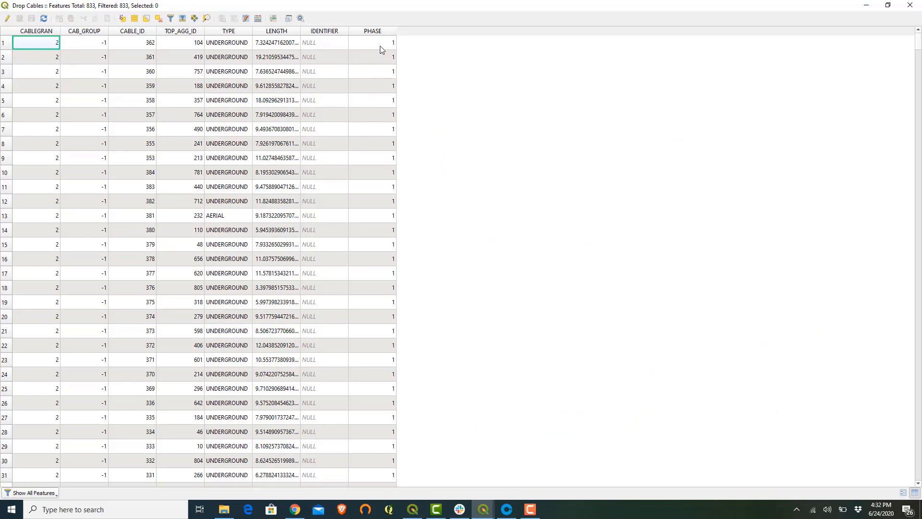
left_click(370, 31)
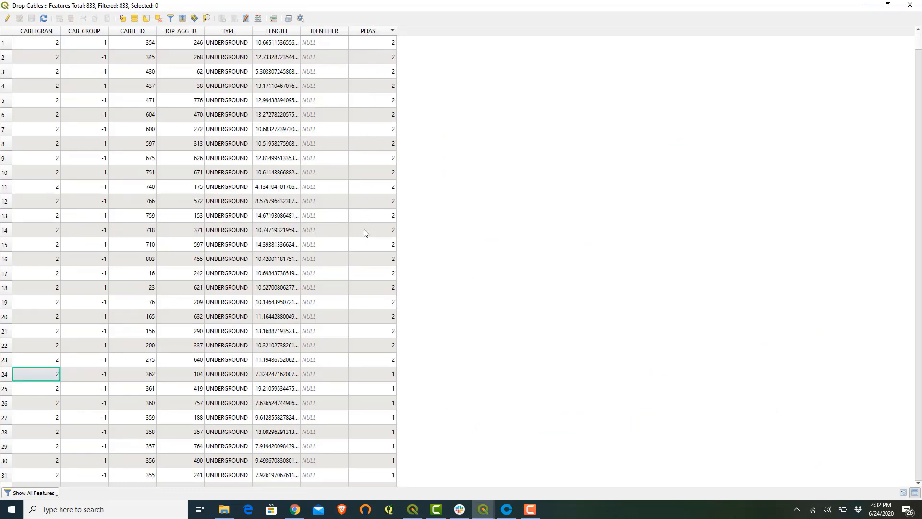
left_click(911, 6)
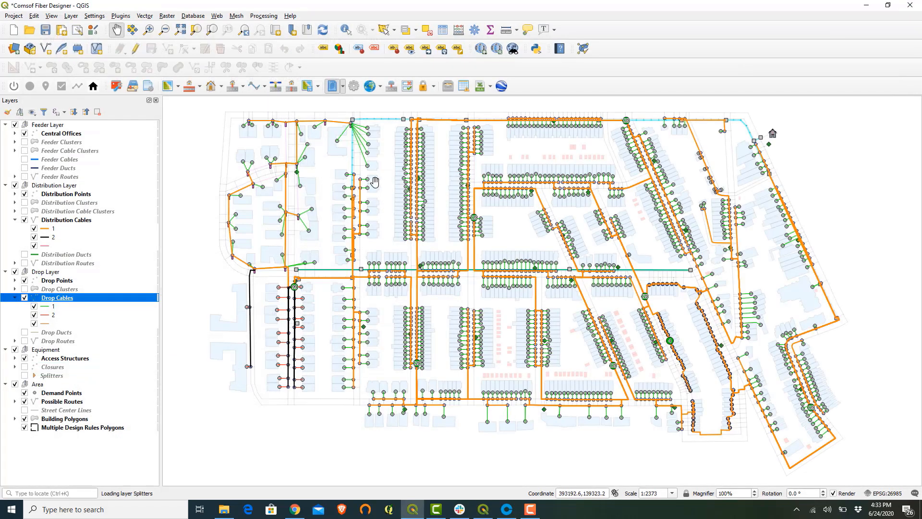
- Open the BOM.xlsx bill of materials in Excel and review the cost items on the Phase 1 and Phase 2 sheets
left_click(480, 87)
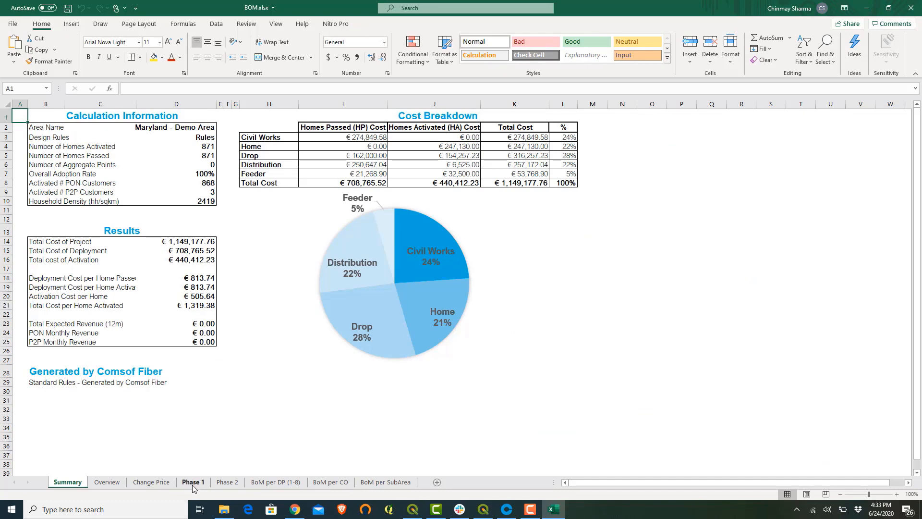
left_click(194, 482)
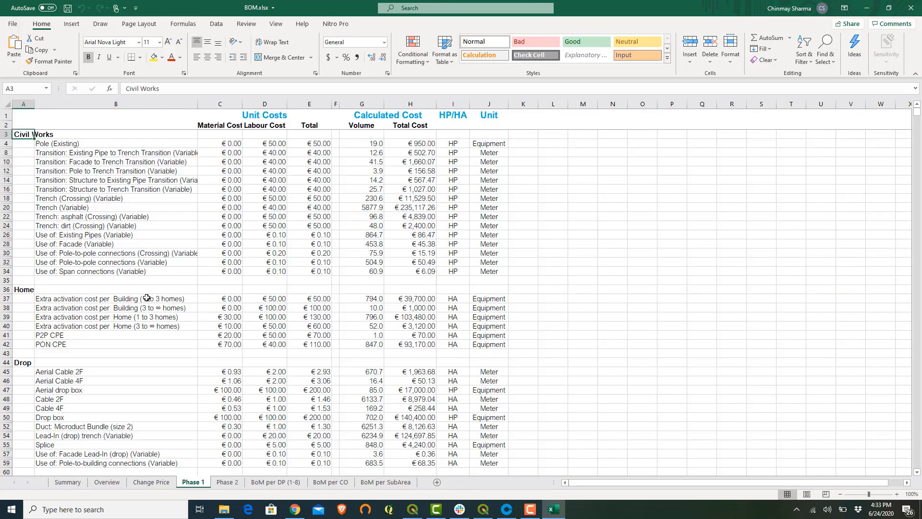
scroll(147, 298, "down", 5)
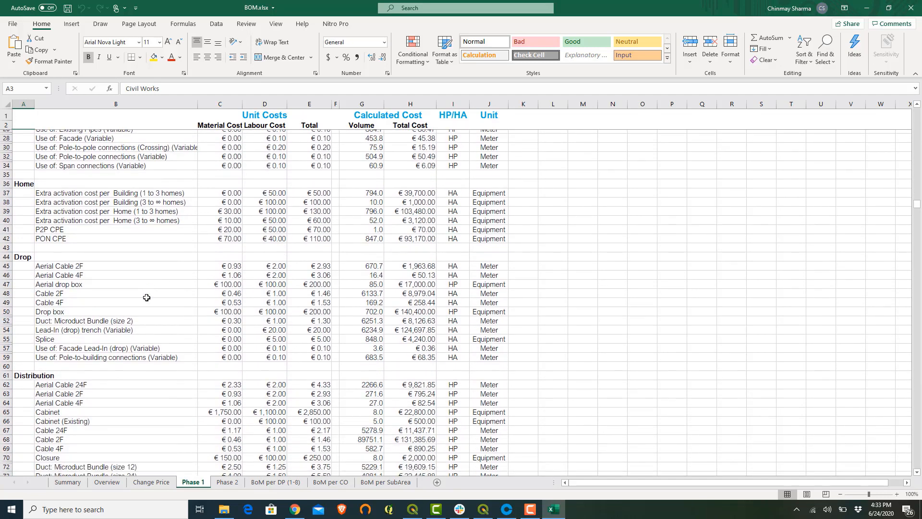
scroll(164, 371, "down", 8)
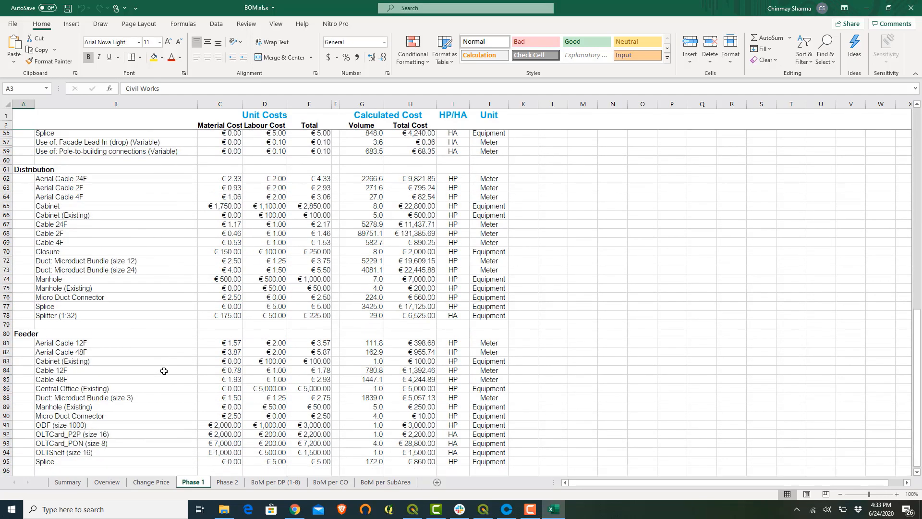
scroll(163, 371, "down", 1)
left_click(227, 483)
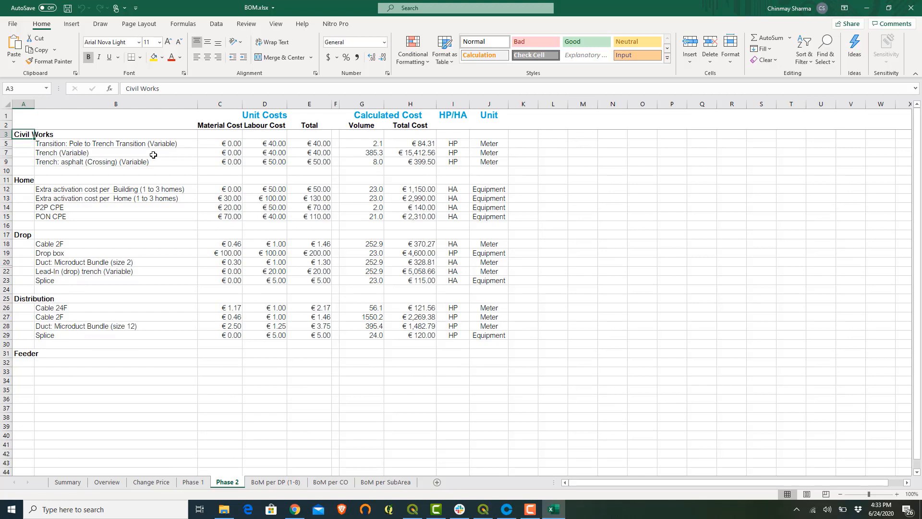
- Examine the BoM per DP (1-8) sheet for each sub-area's phase costs, down to the Phase 2 items of AGG_ID = 8
left_click(278, 483)
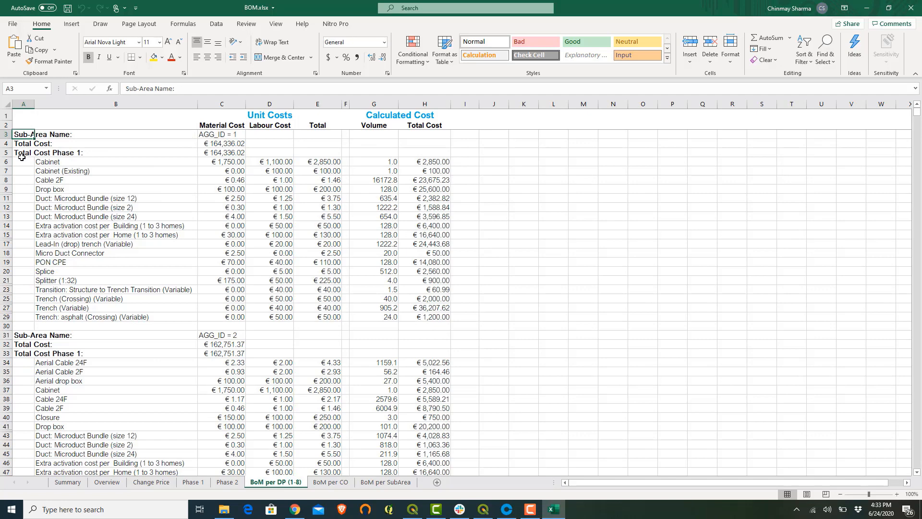
scroll(74, 329, "down", 1)
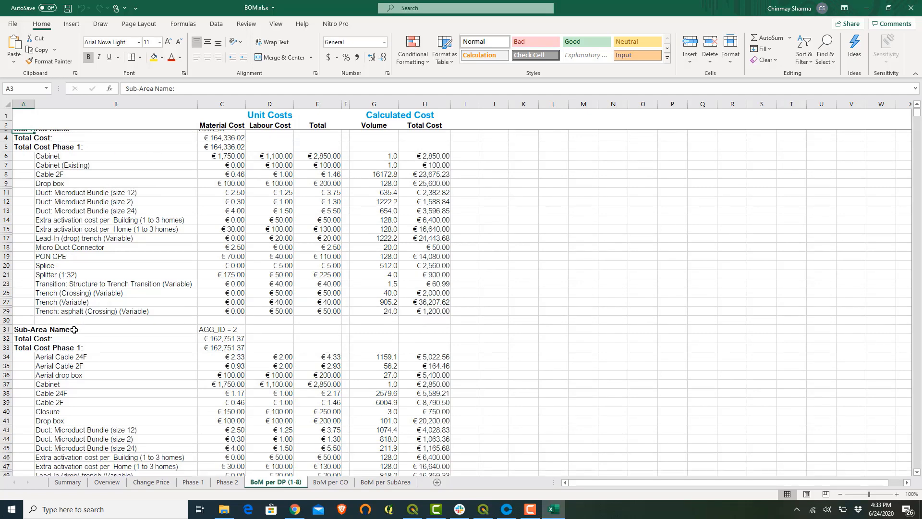
scroll(74, 330, "down", 20)
scroll(74, 330, "down", 18)
scroll(74, 330, "down", 17)
scroll(74, 329, "down", 16)
scroll(74, 330, "down", 15)
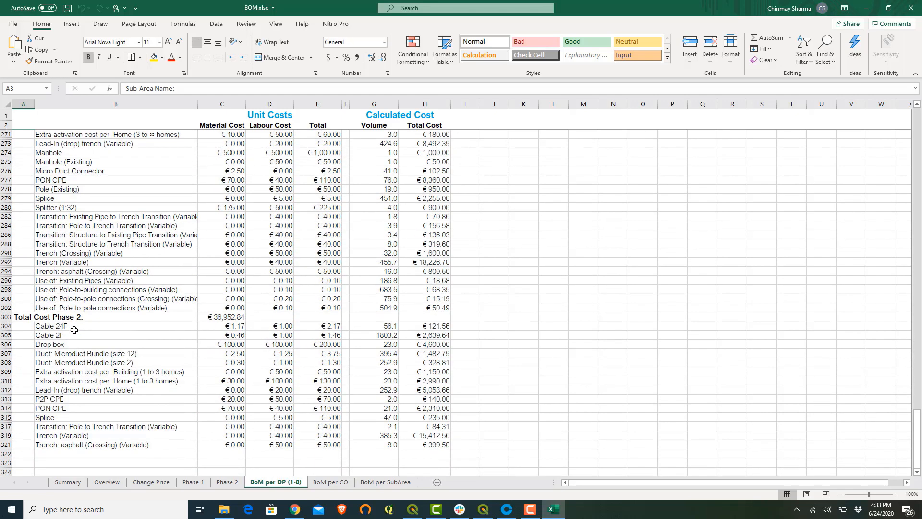
scroll(74, 329, "up", 8)
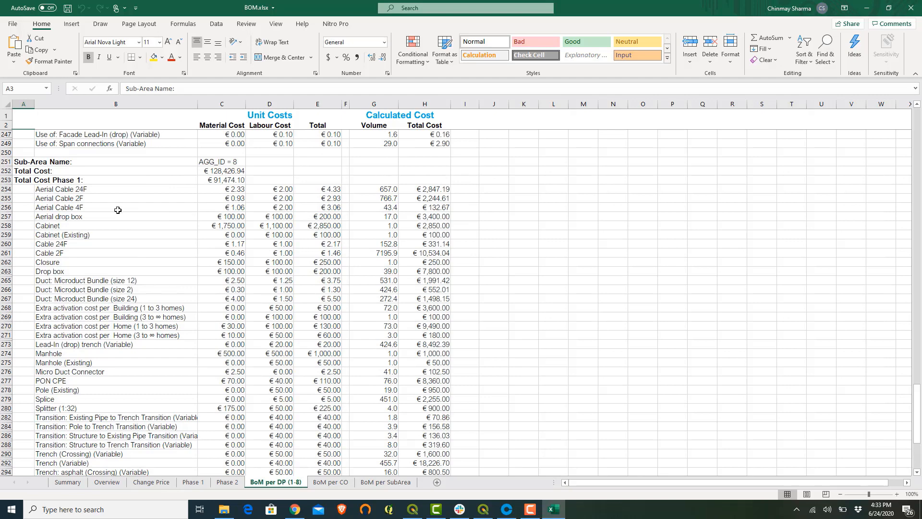
scroll(110, 373, "down", 3)
scroll(110, 372, "down", 3)
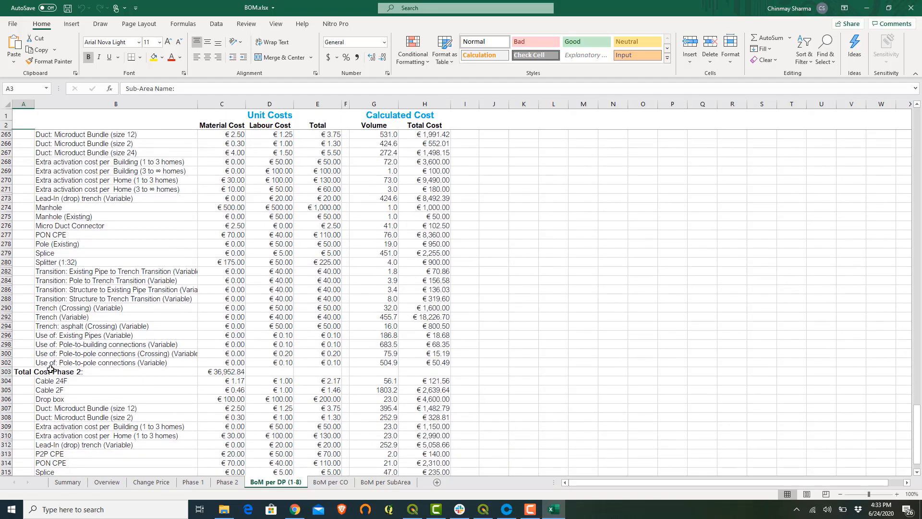
scroll(164, 382, "down", 4)
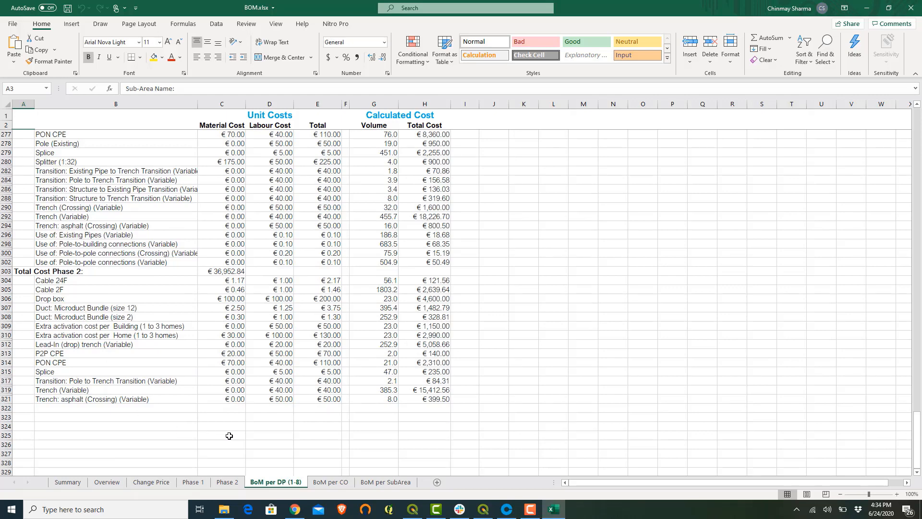
- Autofit the Material Cost column on the BoM per CO sheet, review both phases' costs, and close the workbook
left_click(326, 483)
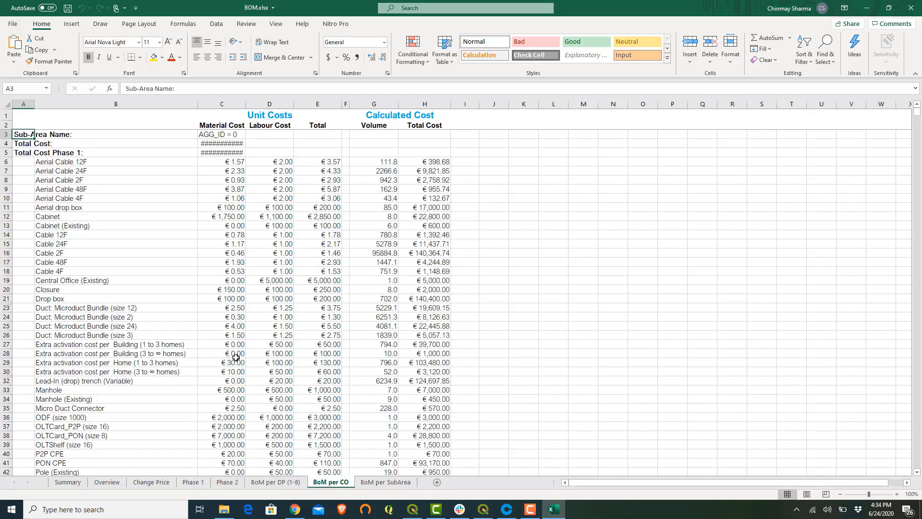
double_click(246, 104)
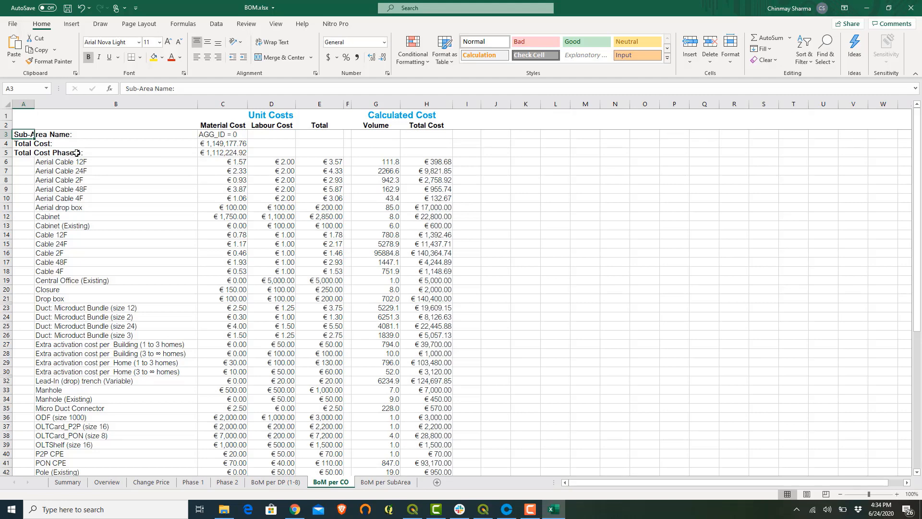
scroll(155, 232, "down", 15)
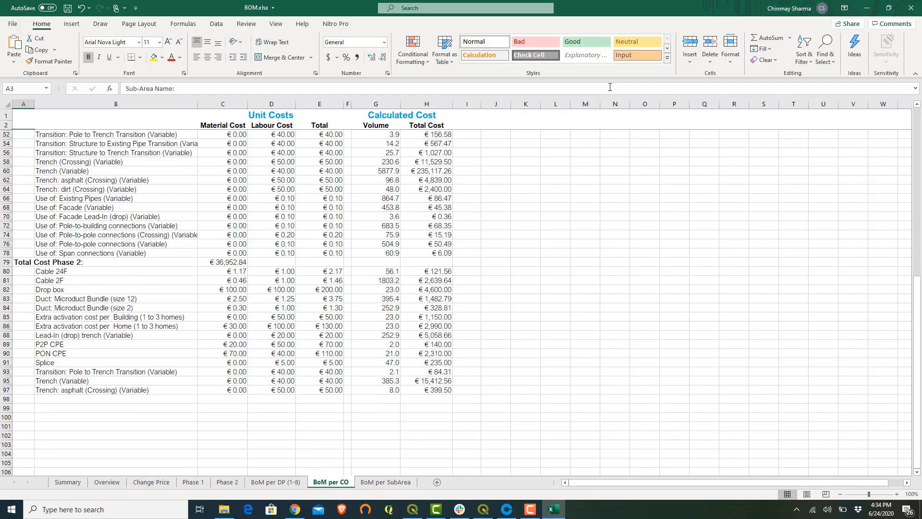
left_click(911, 8)
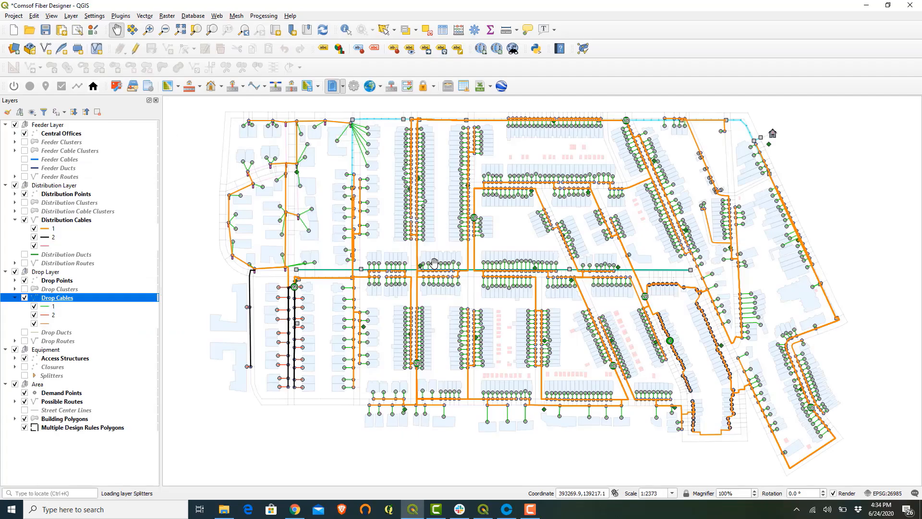
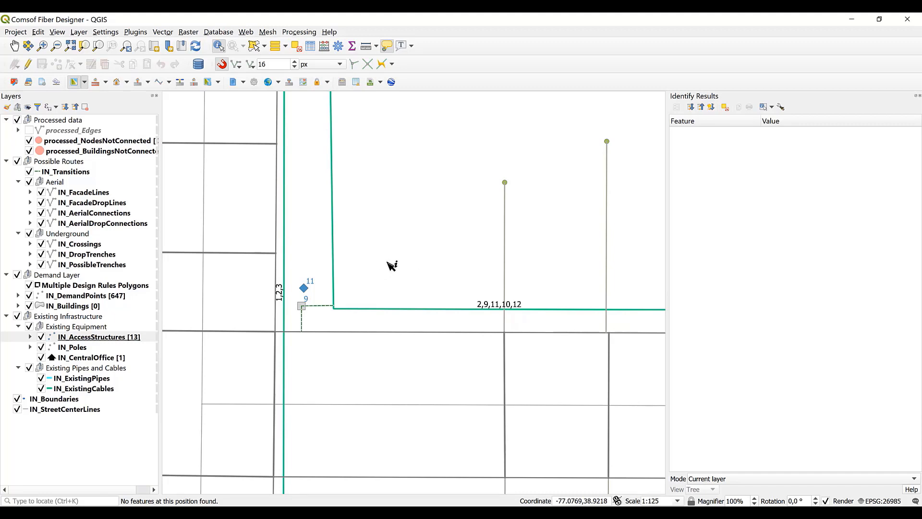
- Identify the closure labelled 11 in the IN_AccessStructures layer and inspect its TYPE, GISTOOL_ID and ENCASED attributes
left_click(102, 338)
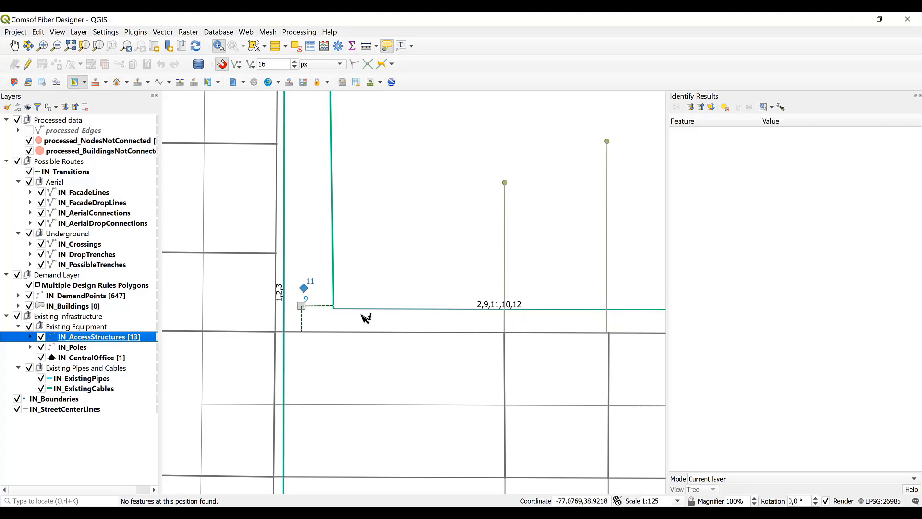
left_click(310, 297)
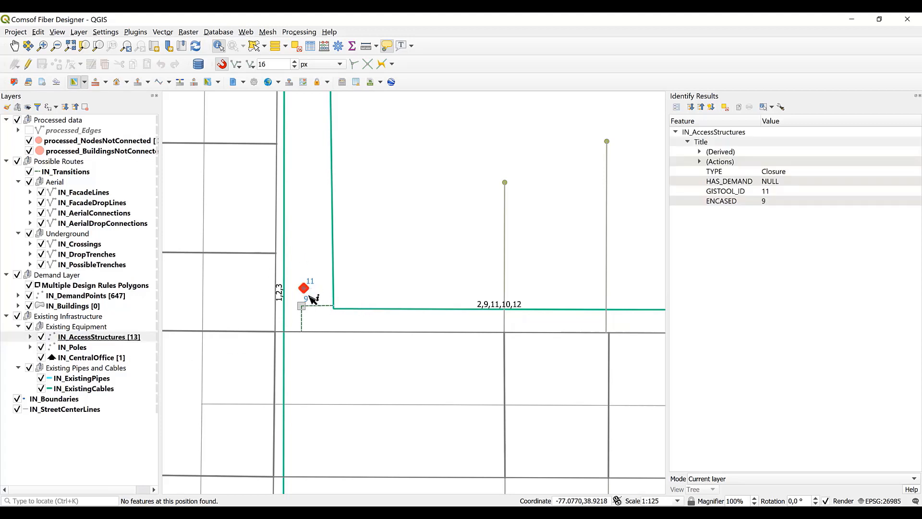
left_click(798, 172)
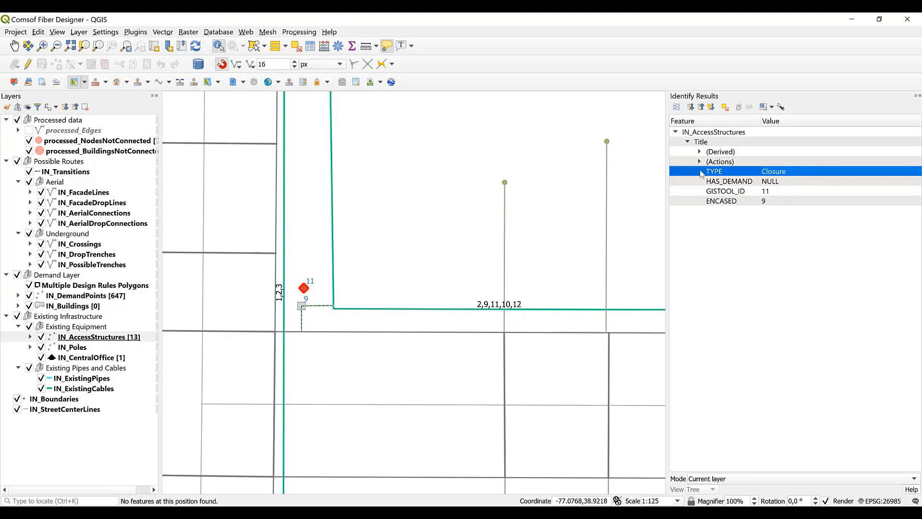
left_click(741, 193)
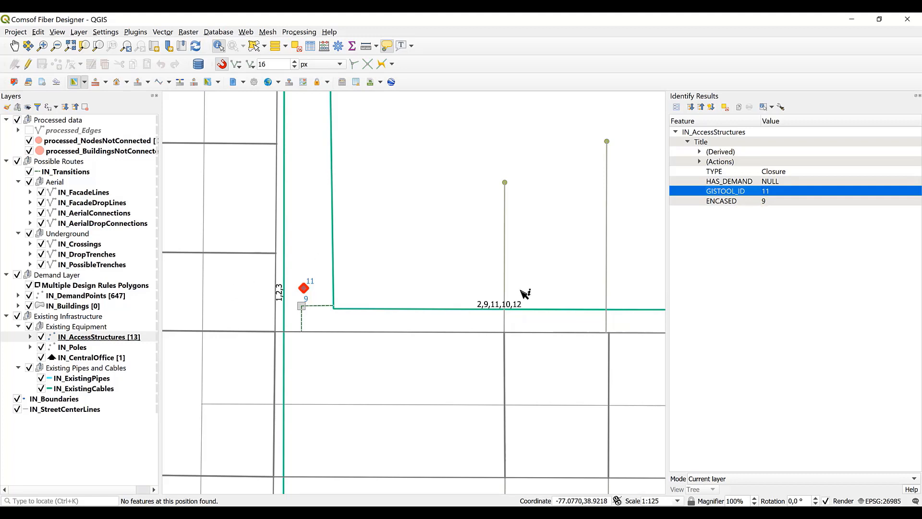
left_click(777, 202)
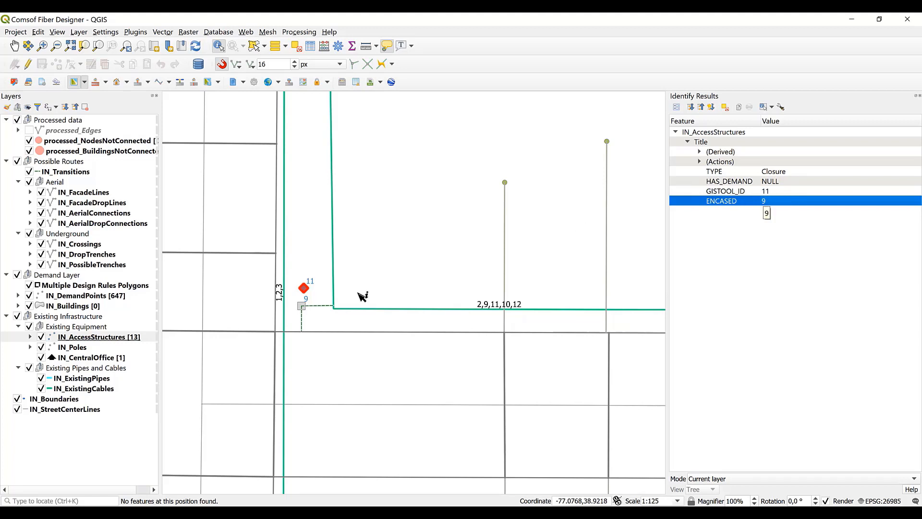
- Identify the manhole labelled 9 in the IN_AccessStructures layer and inspect its GISTOOL_ID
left_click(80, 339)
left_click(300, 305)
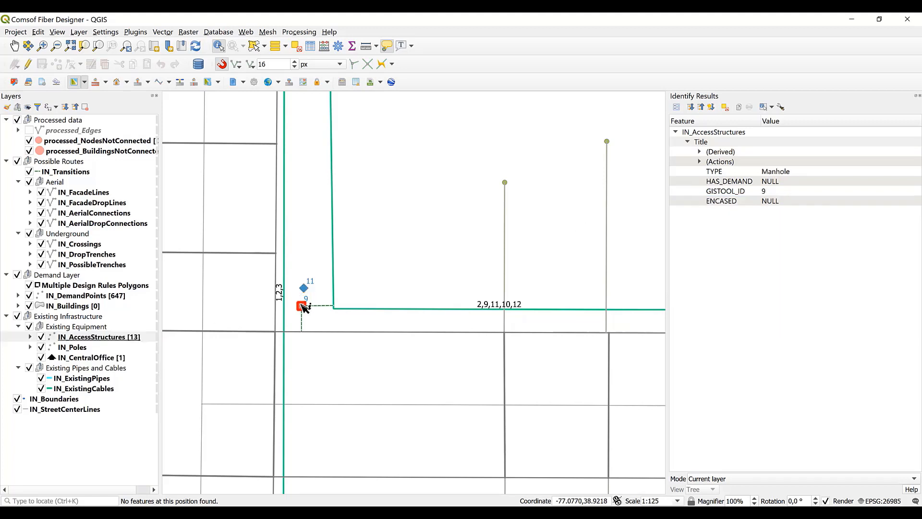
left_click(789, 188)
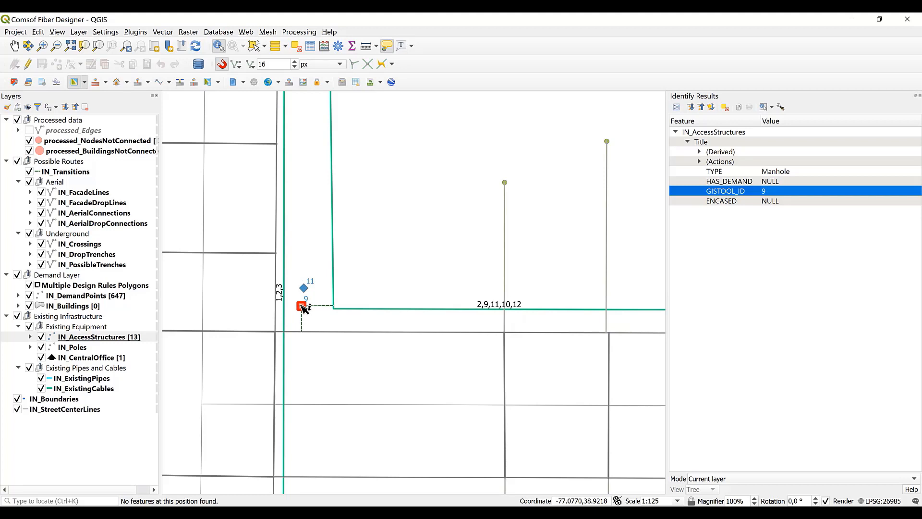
- Identify the existing cable labelled 2,9,11,10,12 in the IN_ExistingCables layer and inspect its LINKED_IDS attribute
left_click(393, 284)
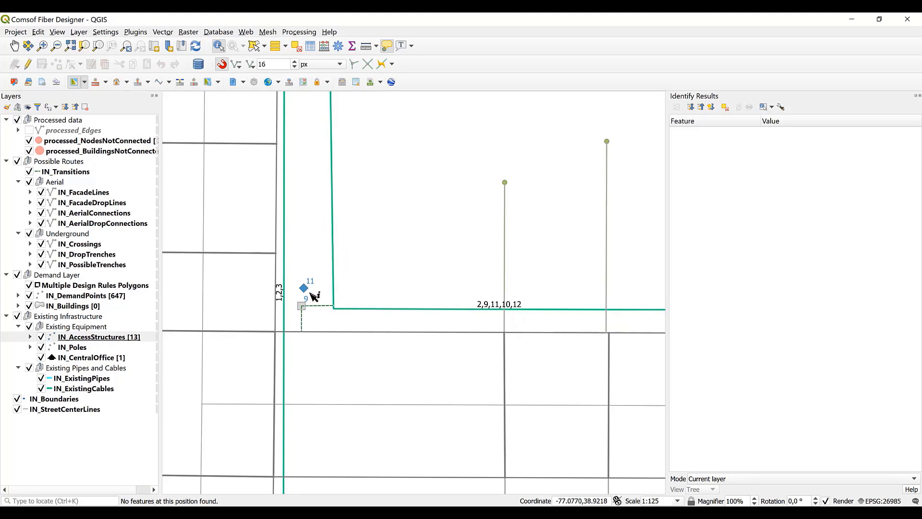
left_click(110, 338)
left_click(95, 390)
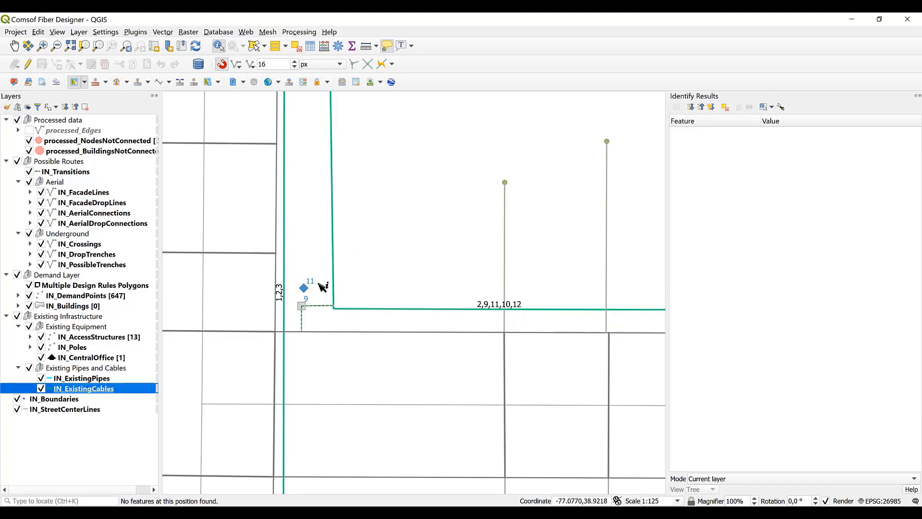
left_click(335, 290)
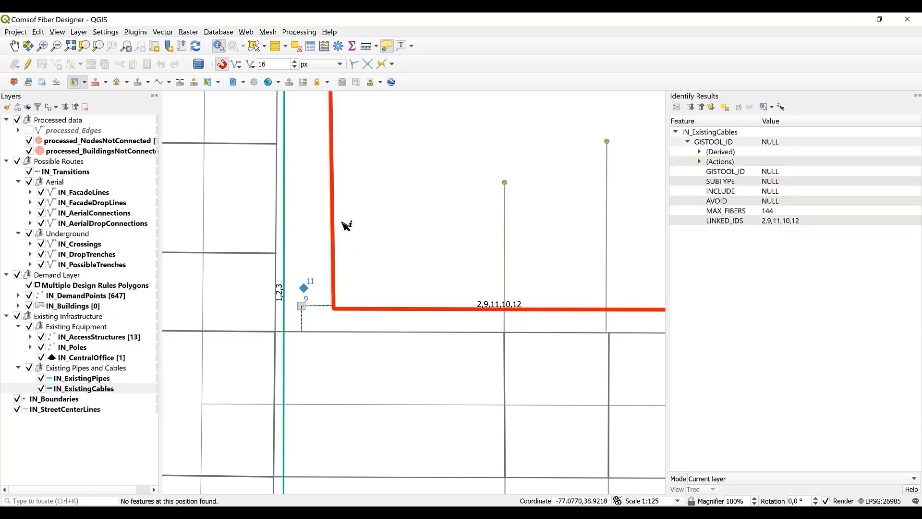
left_click(766, 222)
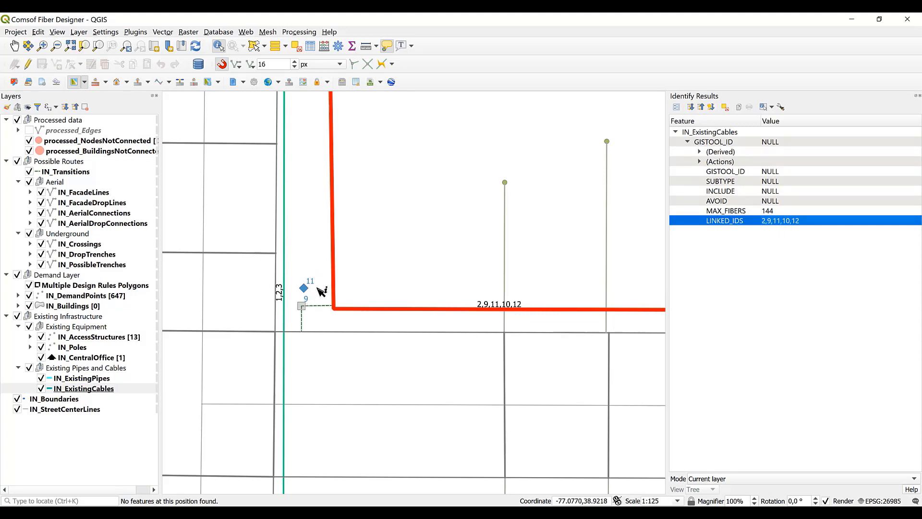
left_click(357, 287)
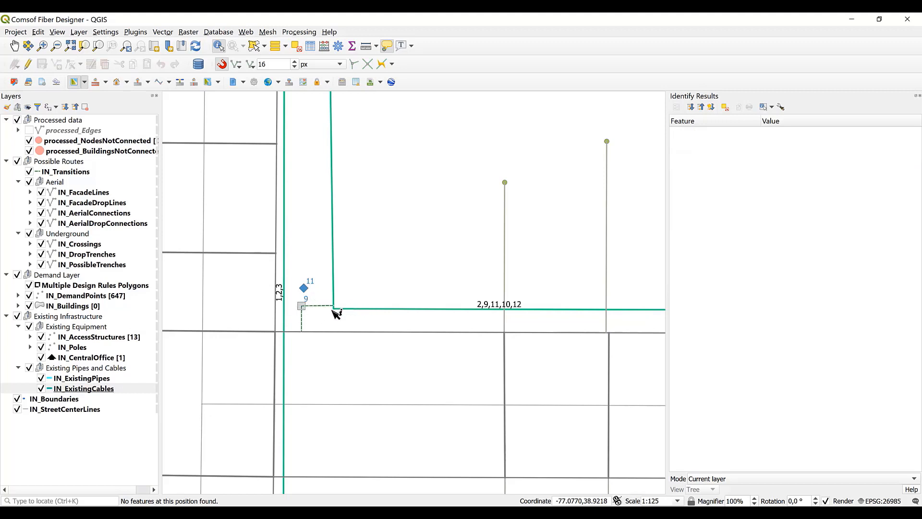
- Identify the vertical existing cable labelled 1,2,3 and inspect its LINKED_IDS attribute
left_click(284, 270)
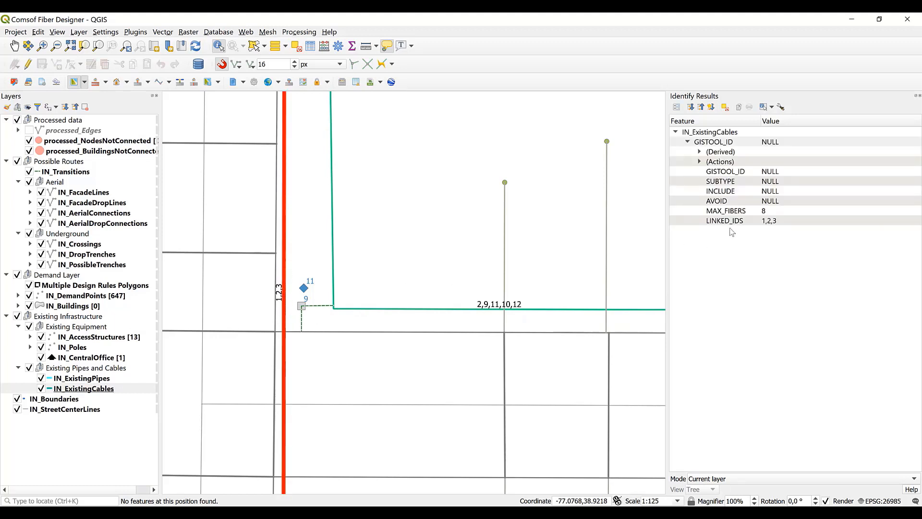
left_click(753, 222)
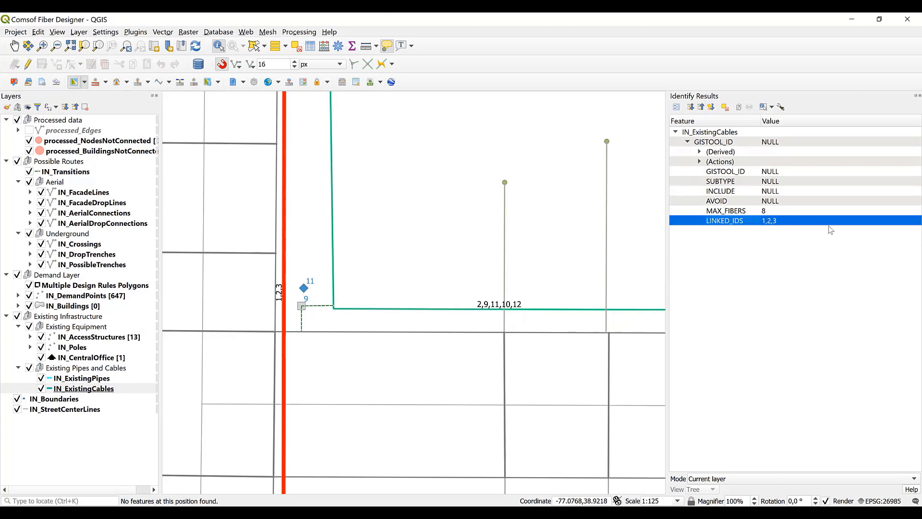
left_click(407, 295)
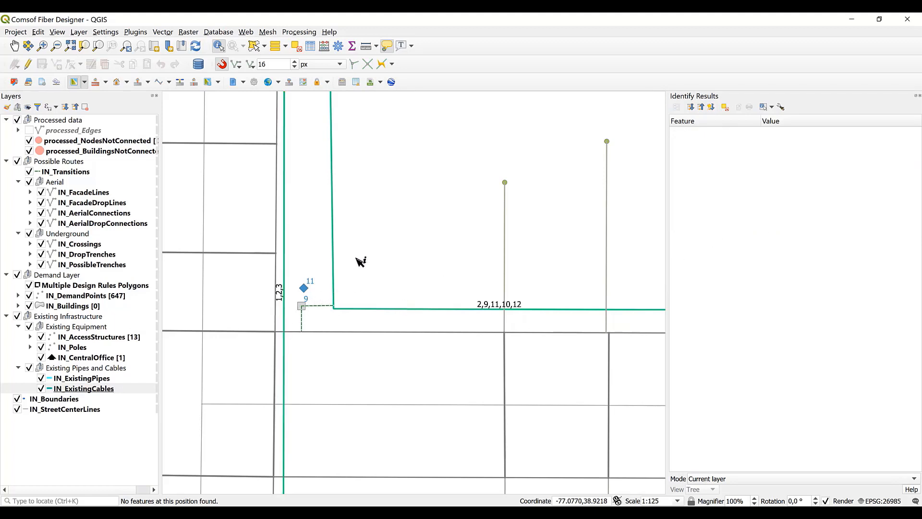
- Load the design output layers and identify the Feeder Cables feature that follows the existing cable past the manhole
left_click(233, 83)
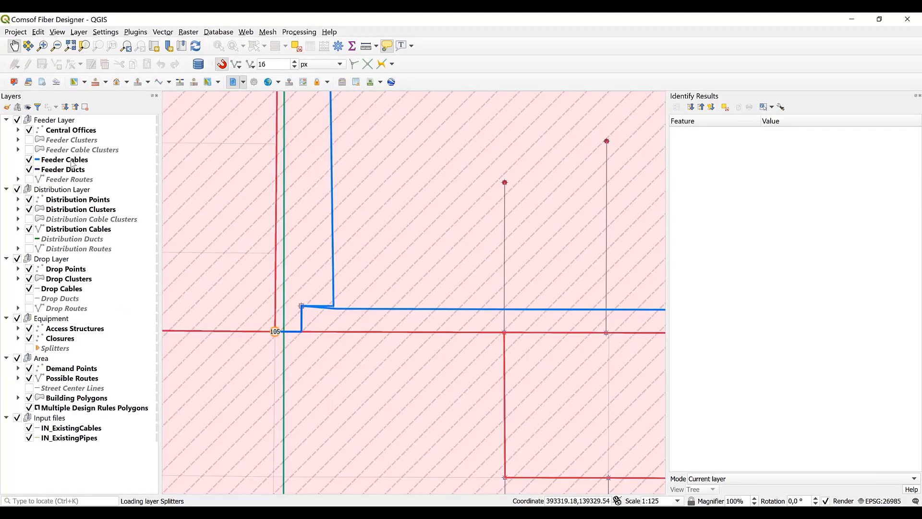
left_click(72, 164)
key("ctrl+shift+i")
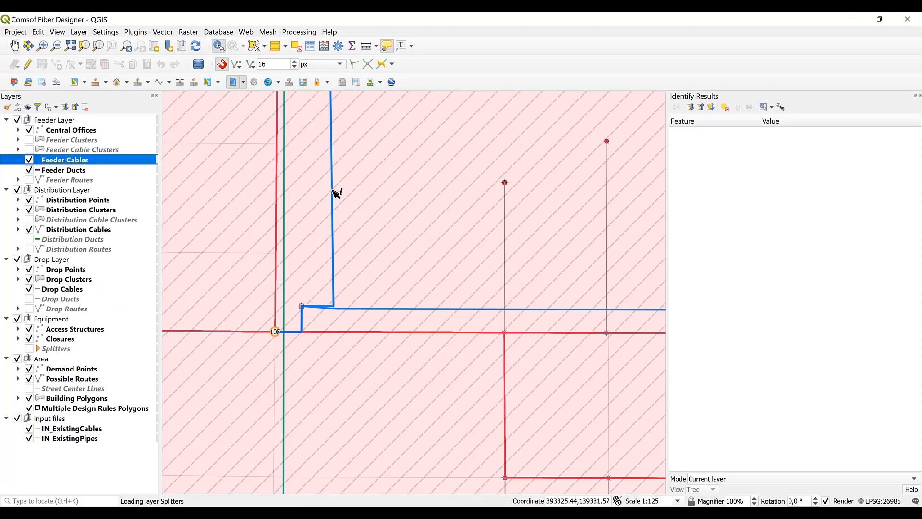
left_click(333, 190)
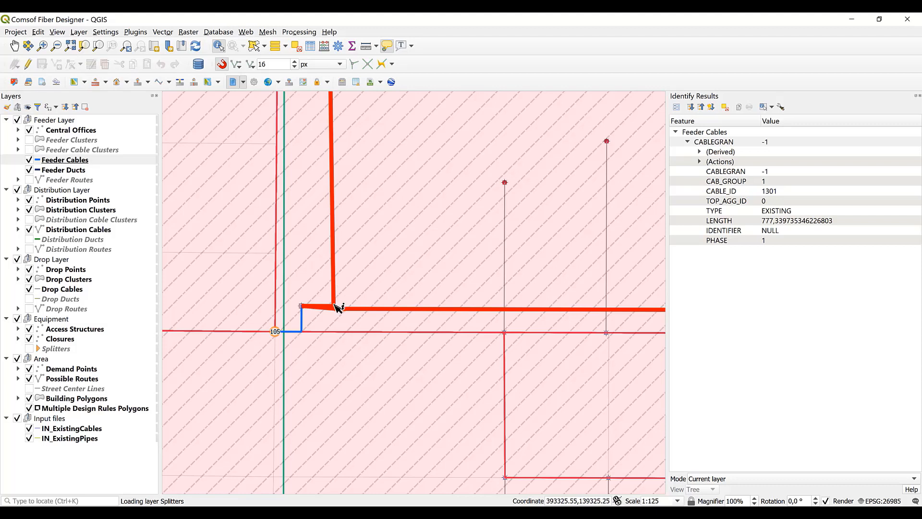
left_click(351, 293)
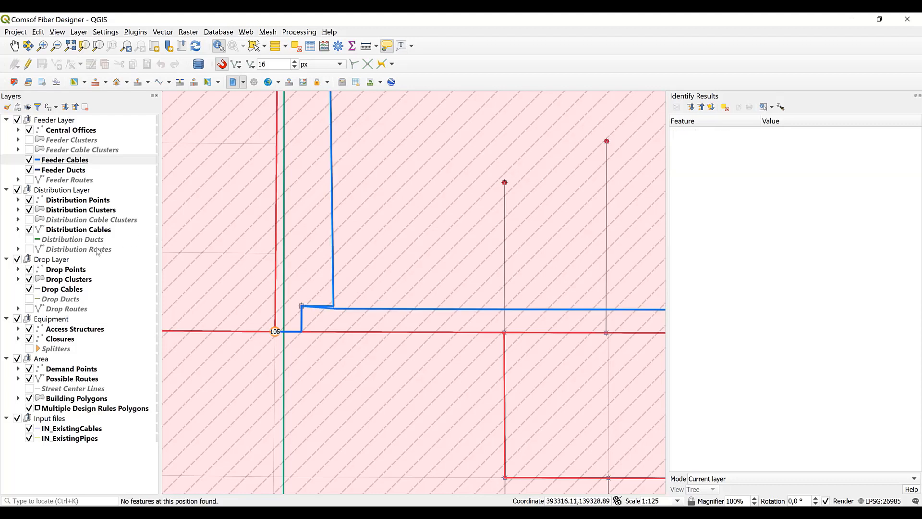
- Identify the closure at the feeder cable junction in the Closures layer and inspect its EXISTING and GISTOOL_ID attributes
left_click(64, 340)
left_click(302, 307)
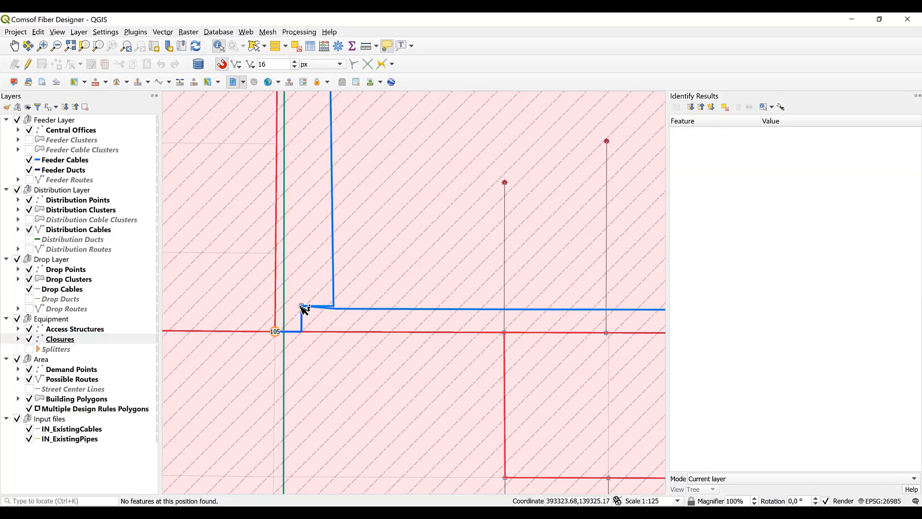
left_click(778, 214)
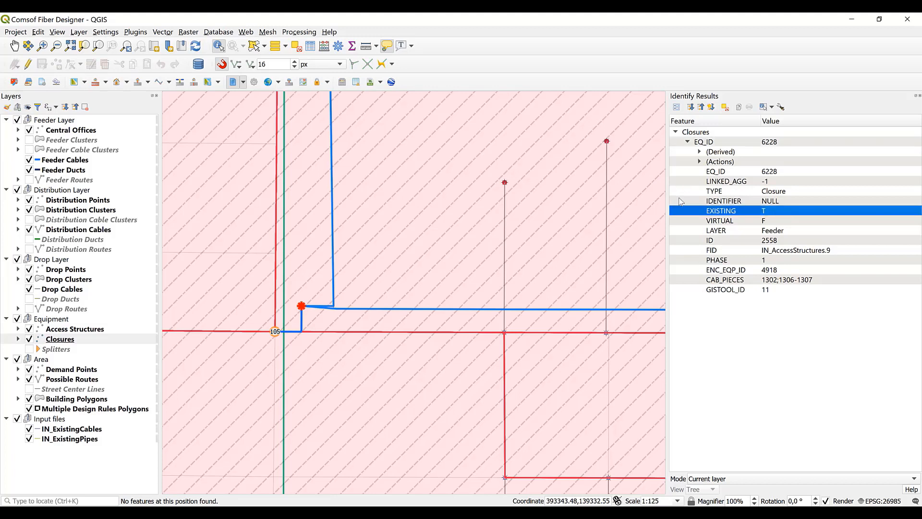
left_click(701, 287)
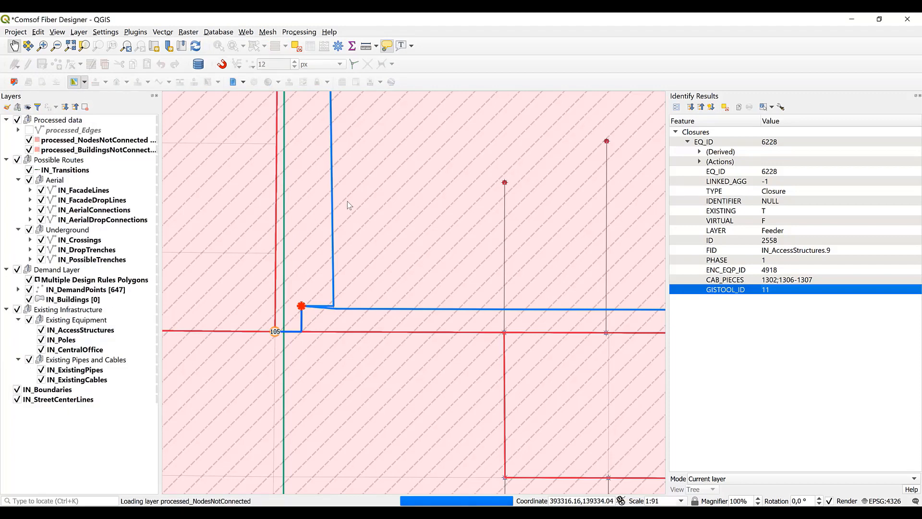
- Identify the horizontal and diagonal pipes meeting at manhole 7 in the input layer IN_ExistingPipes, inspecting MAX_DIAM and PLACE_DUCT
scroll(394, 189, "down", 5)
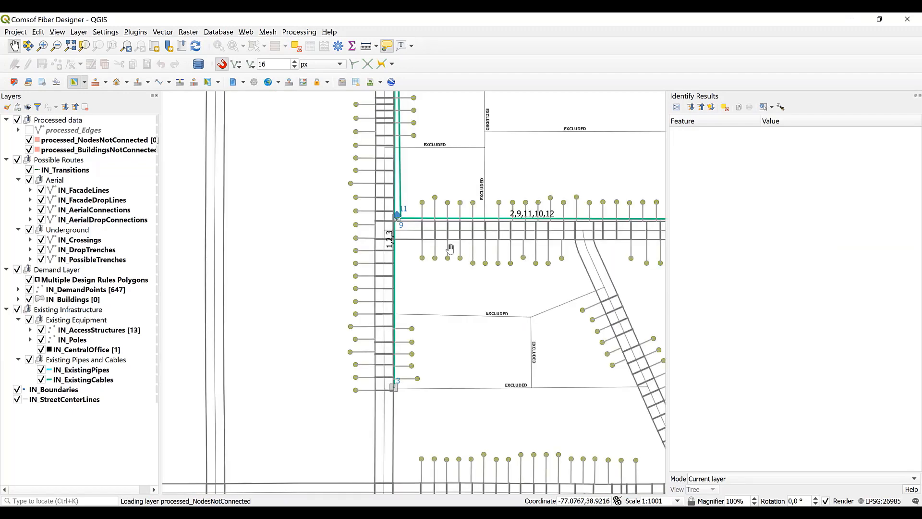
scroll(421, 368, "up", 1)
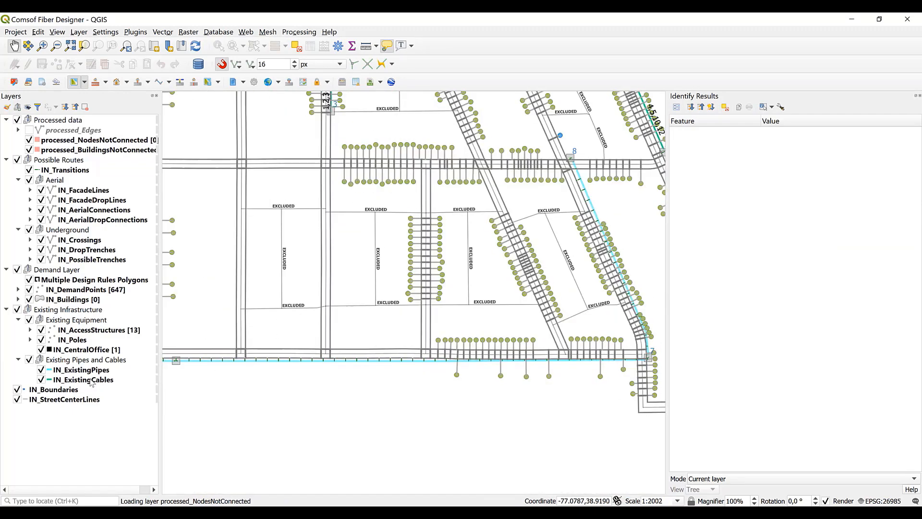
left_click(82, 373)
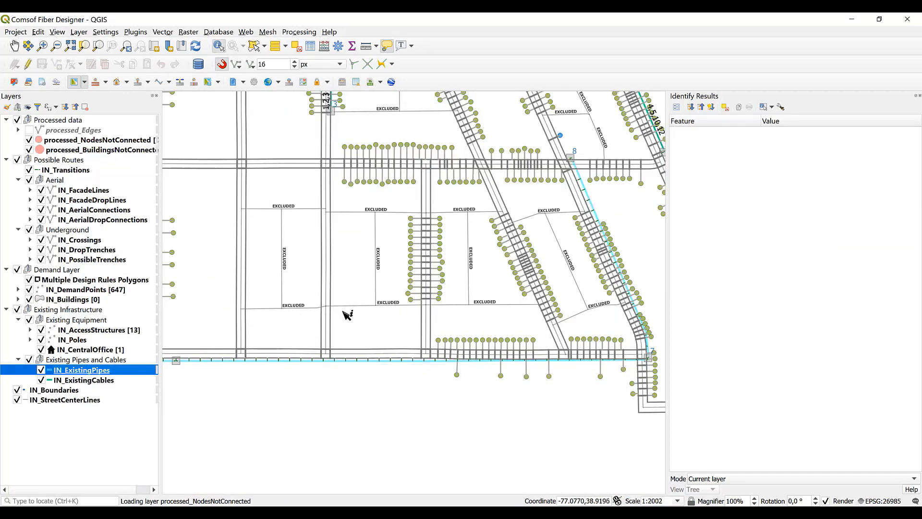
left_click(359, 362)
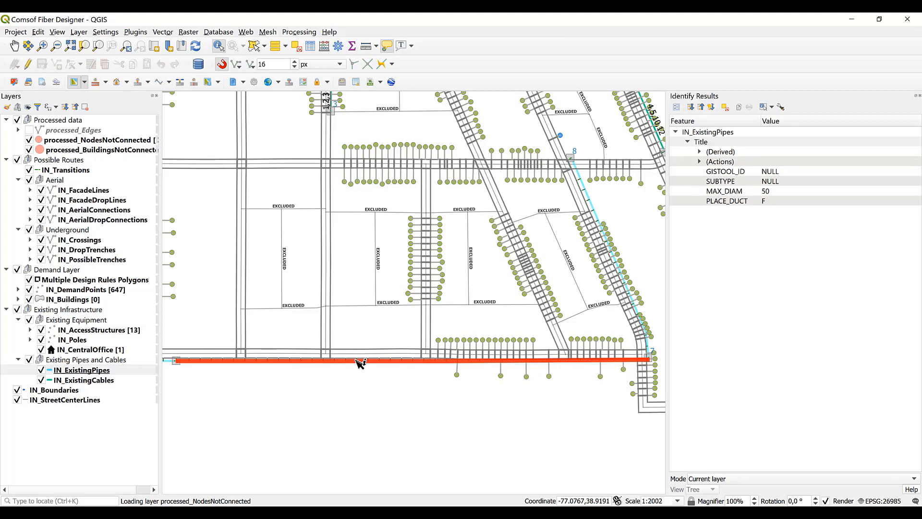
left_click(742, 206)
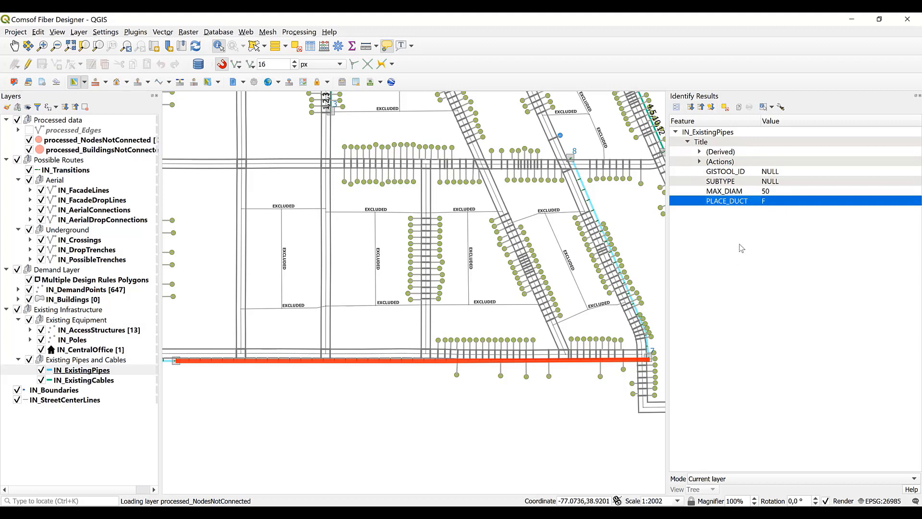
left_click(596, 208)
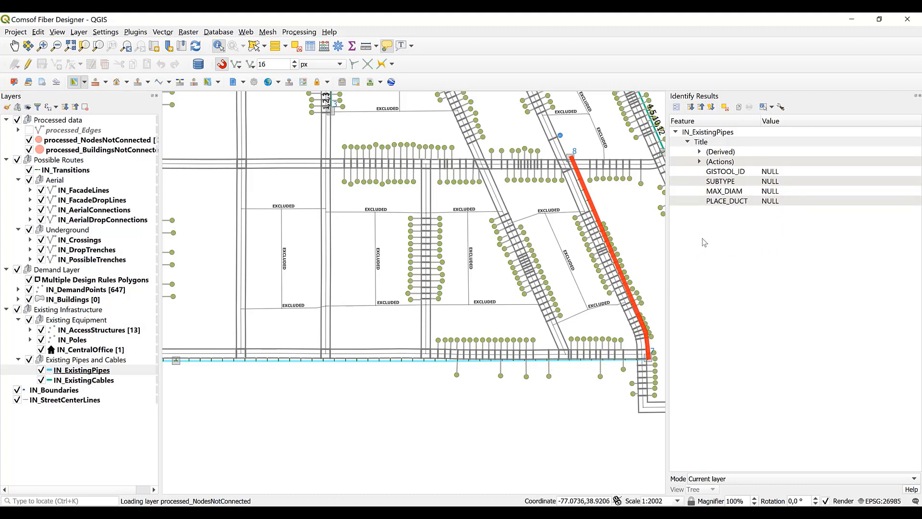
left_click(641, 229)
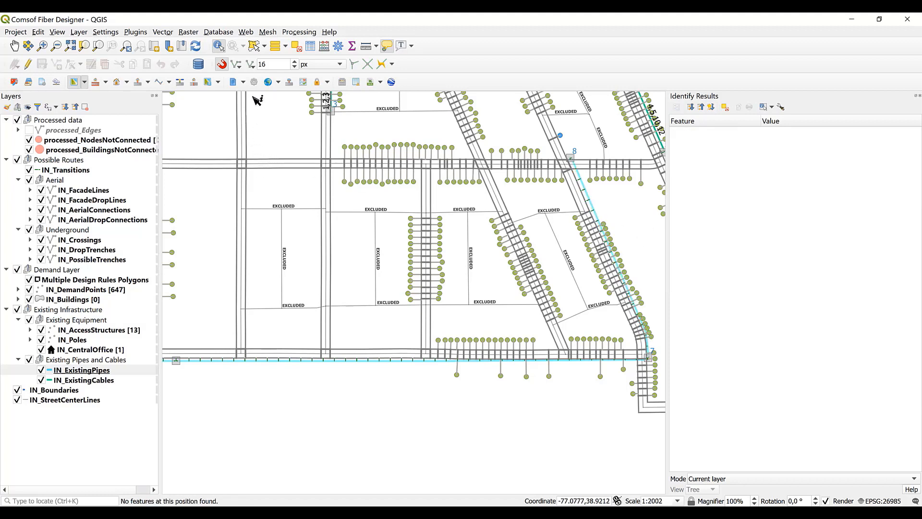
- Load the design output layers and identify the Feeder Cables running through the diagonal and horizontal existing pipes
left_click(235, 83)
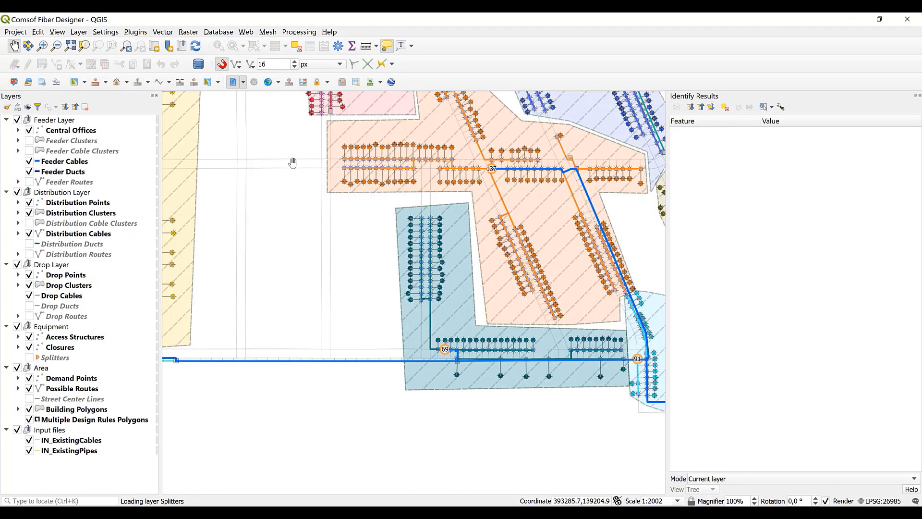
left_click(63, 160)
left_click(220, 46)
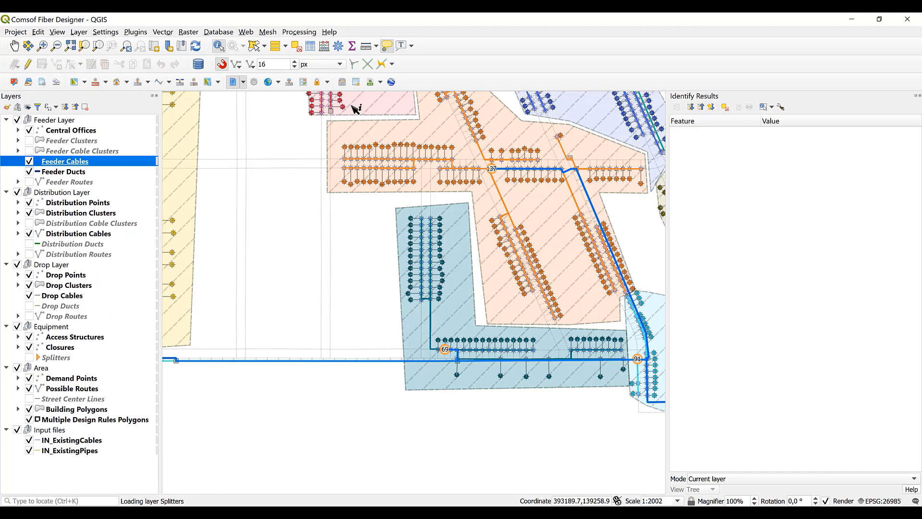
left_click(594, 206)
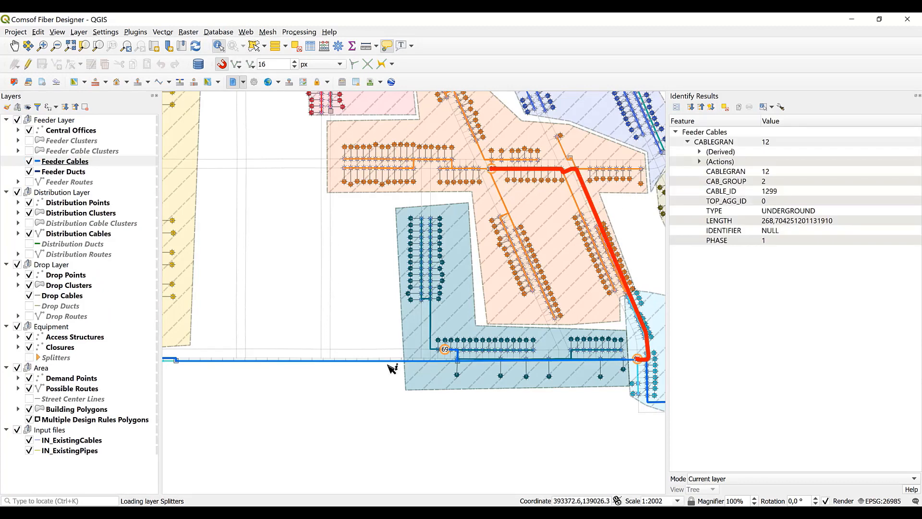
left_click(298, 362)
left_click(352, 393)
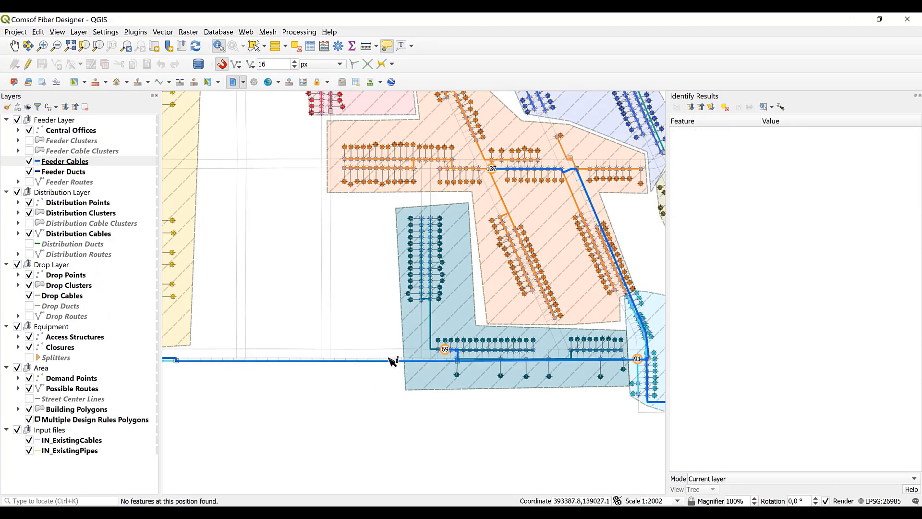
- Check the Feeder Ducts layer for ducts along the diagonal pipe and along the horizontal pipe
left_click(82, 173)
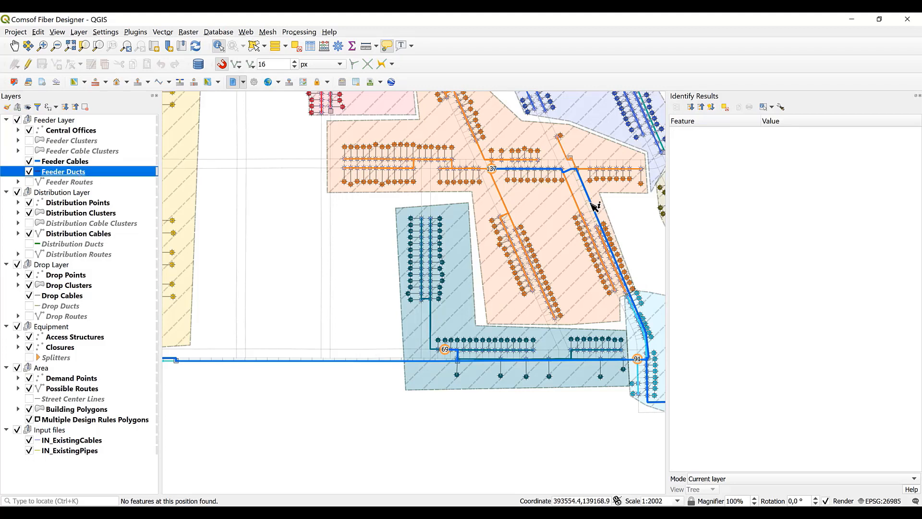
left_click(594, 203)
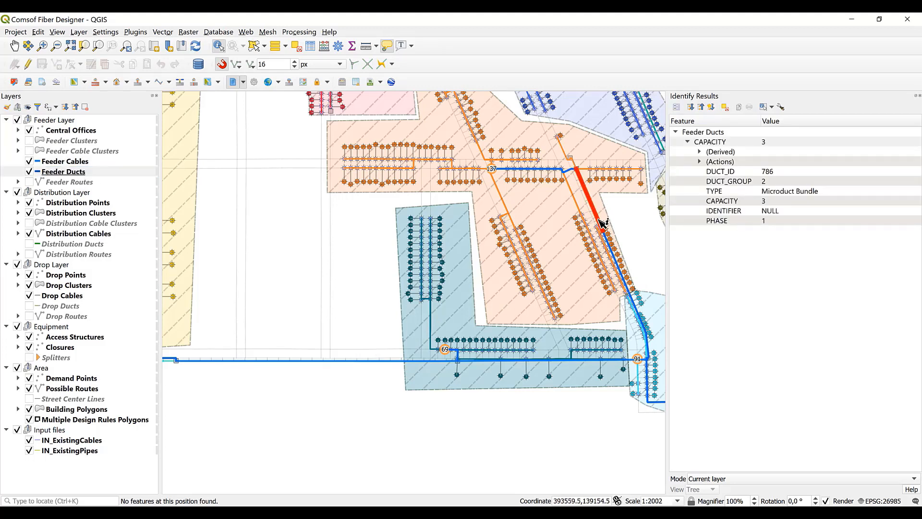
left_click(335, 361)
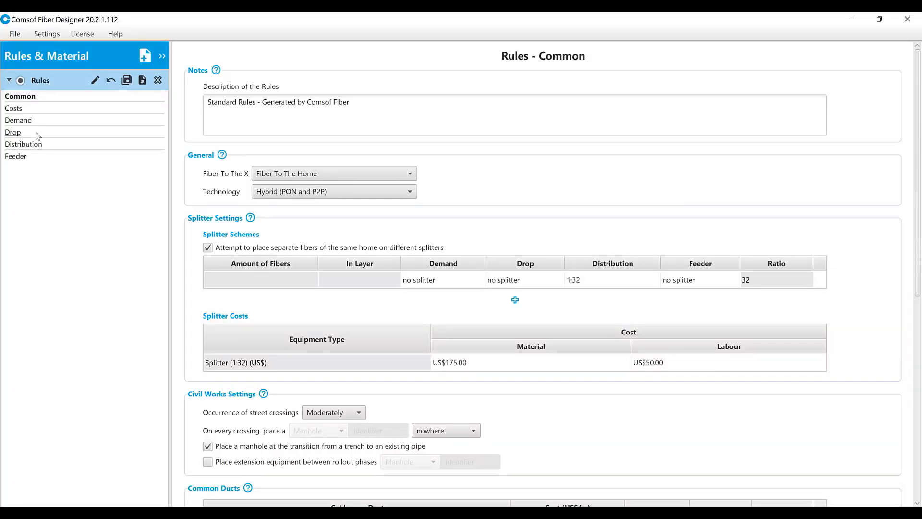
- Review the underground cable diameters in the Feeder rules' Feeder Cables table, and close the rules window
left_click(46, 157)
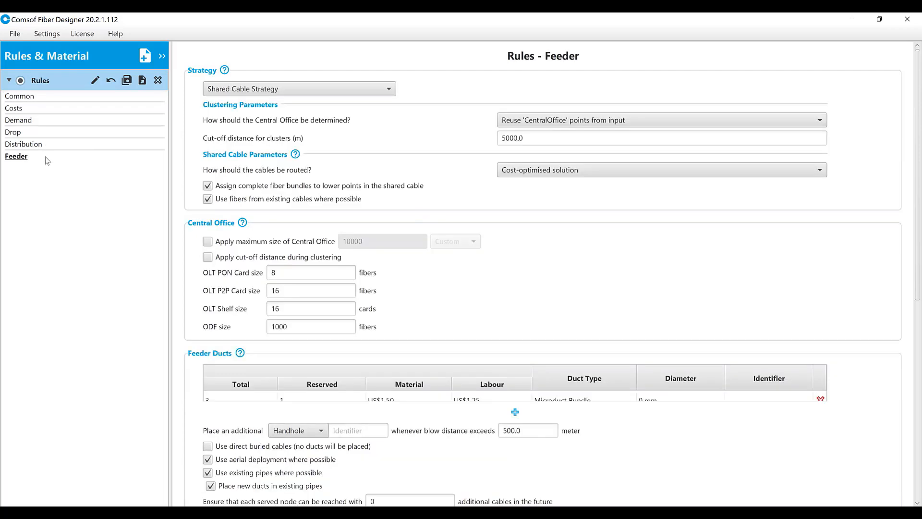
scroll(586, 292, "down", 8)
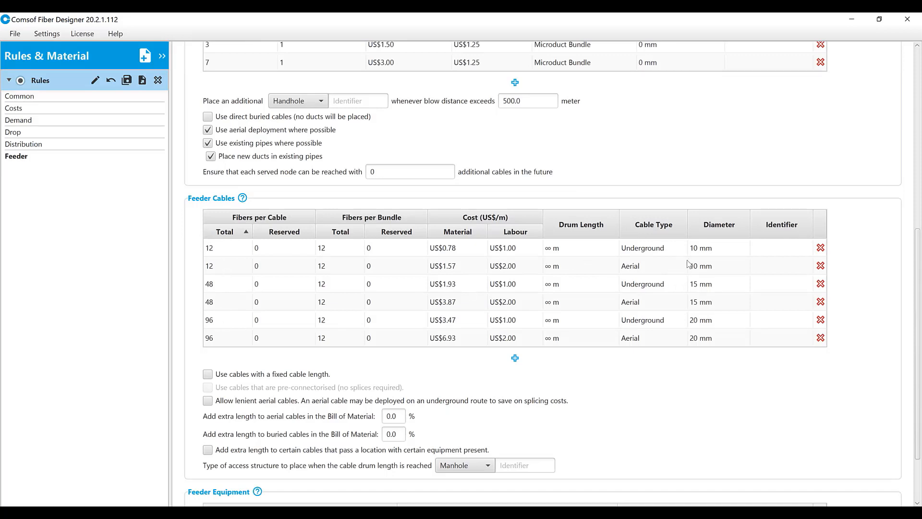
left_click(715, 253)
left_click(715, 283)
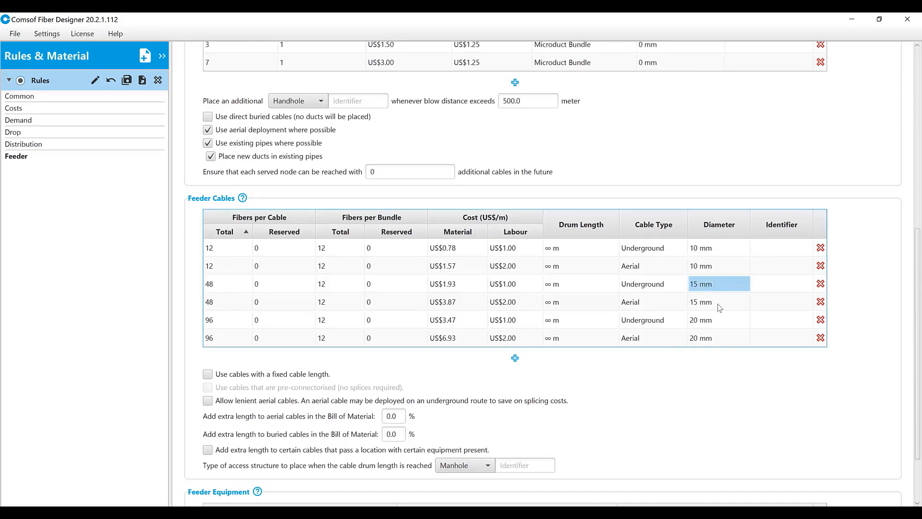
left_click(717, 320)
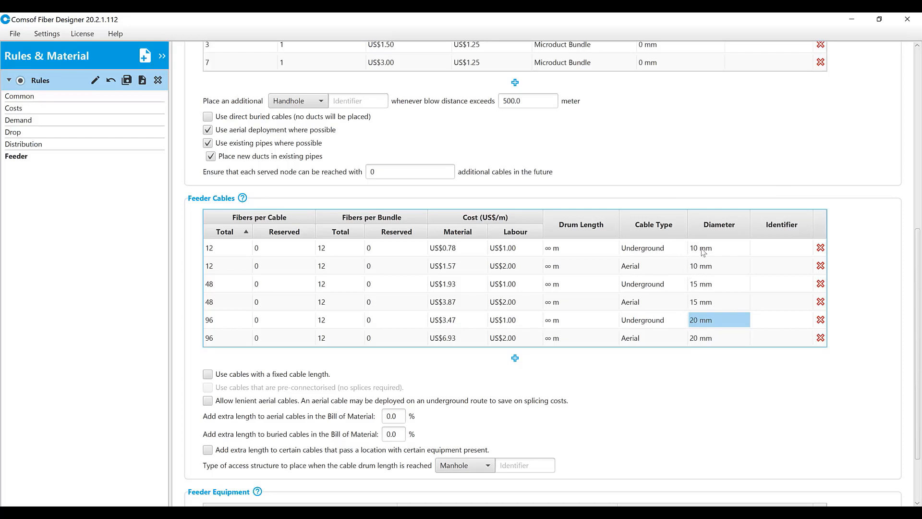
left_click(907, 20)
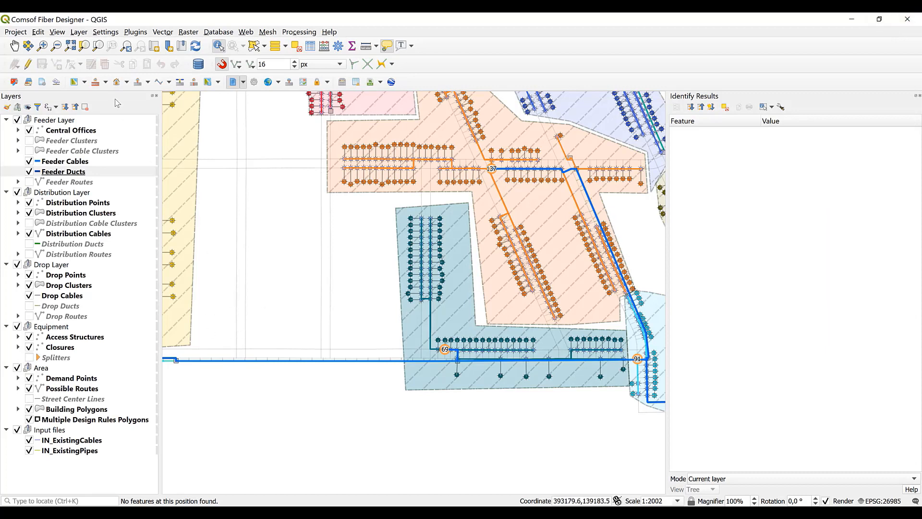
- Identify the long horizontal pipe below the clusters and its western continuation in IN_ExistingPipes, inspecting MAX_DIAM for each
left_click(89, 449)
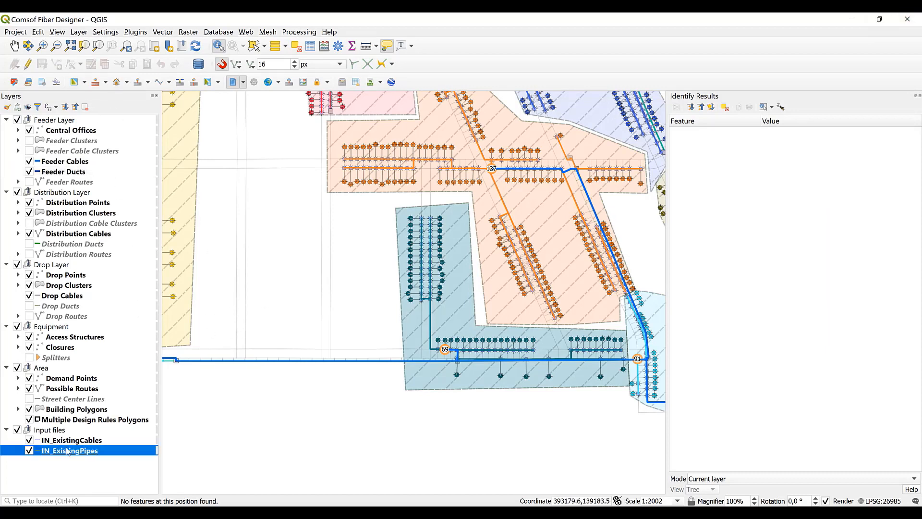
left_click(337, 362)
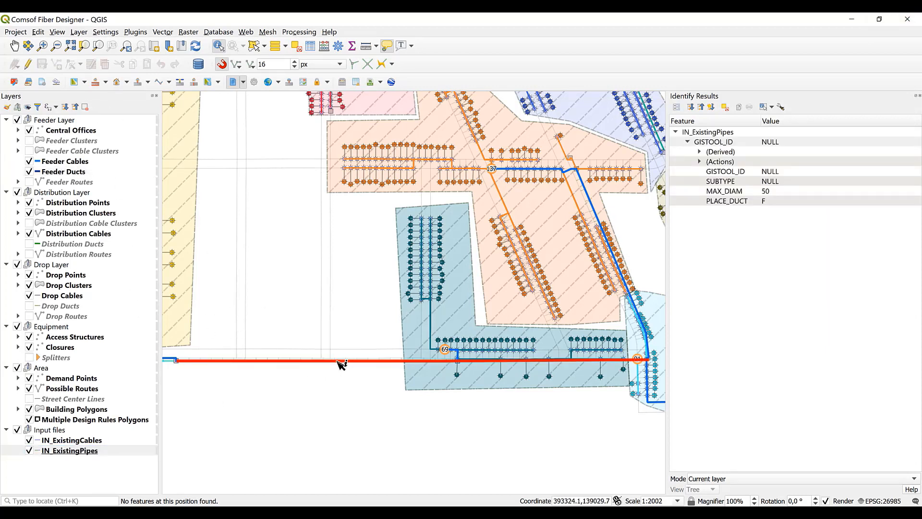
left_click(741, 195)
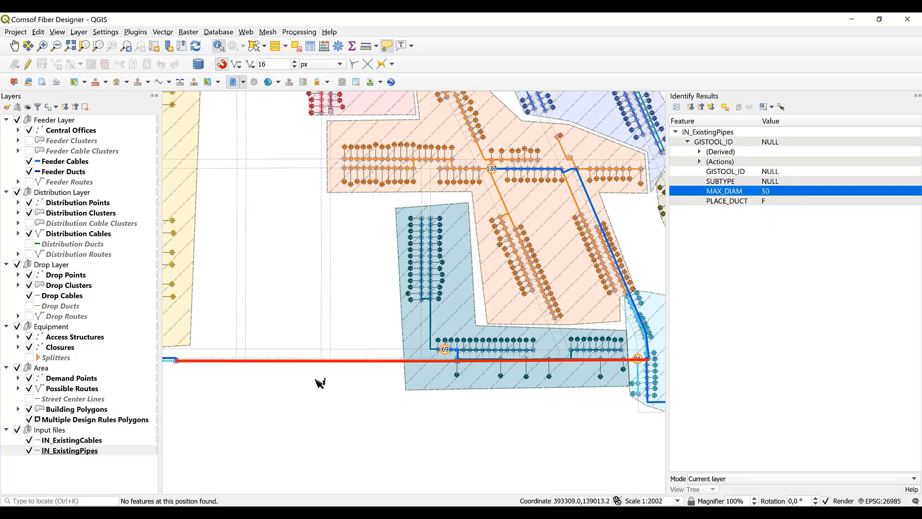
left_click_drag(319, 383, 294, 345)
left_click(294, 342)
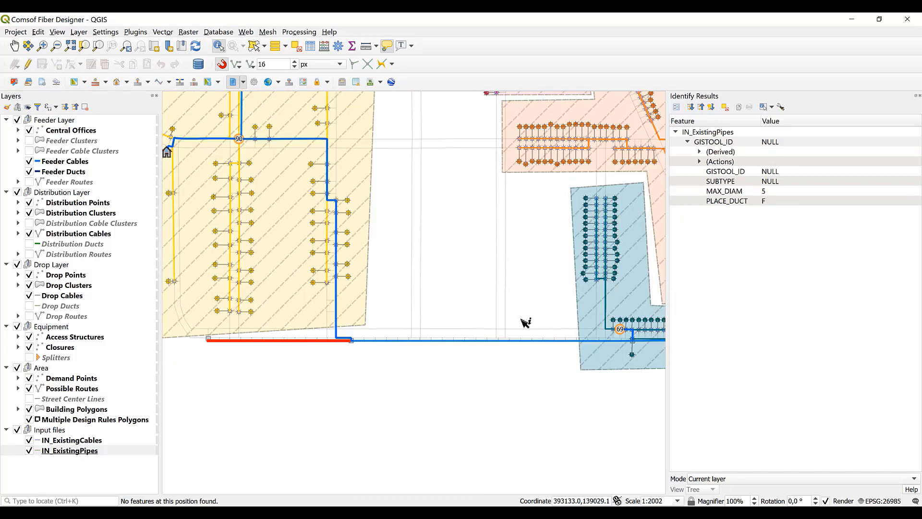
left_click(790, 195)
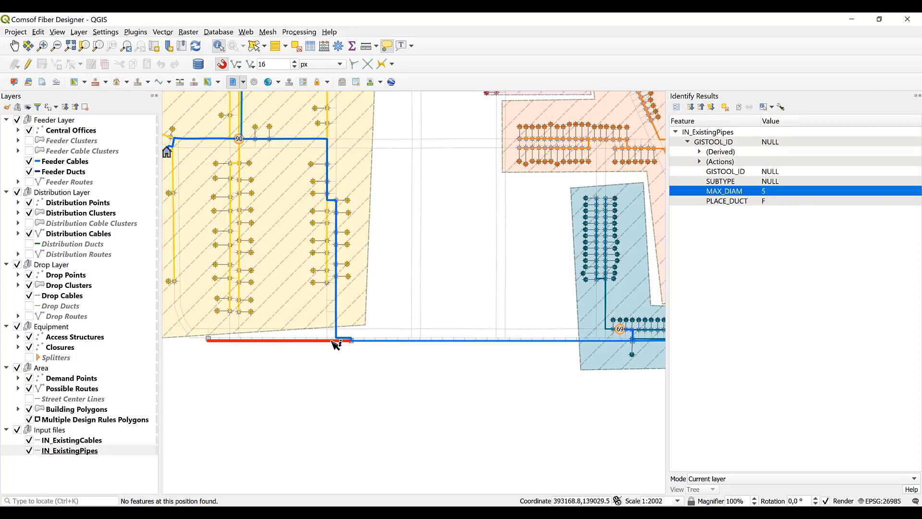
- Identify the Feeder Cable at the junction of the two horizontal existing pipes and examine its route around the western pipe
scroll(336, 344, "up", 1)
left_click(82, 163)
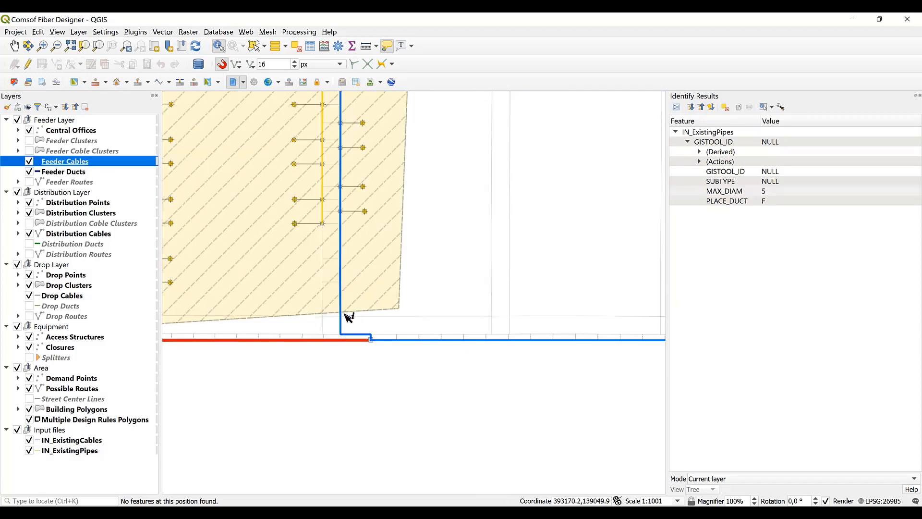
left_click(349, 323)
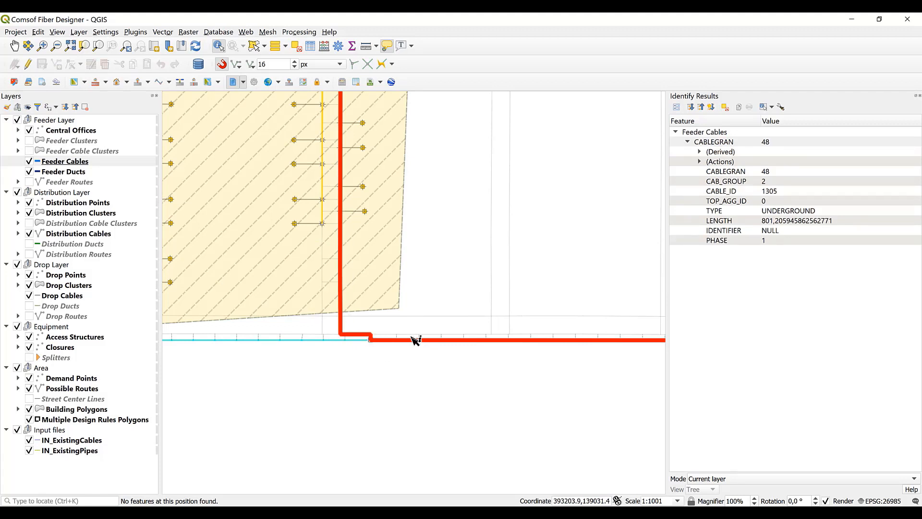
scroll(372, 341, "up", 1)
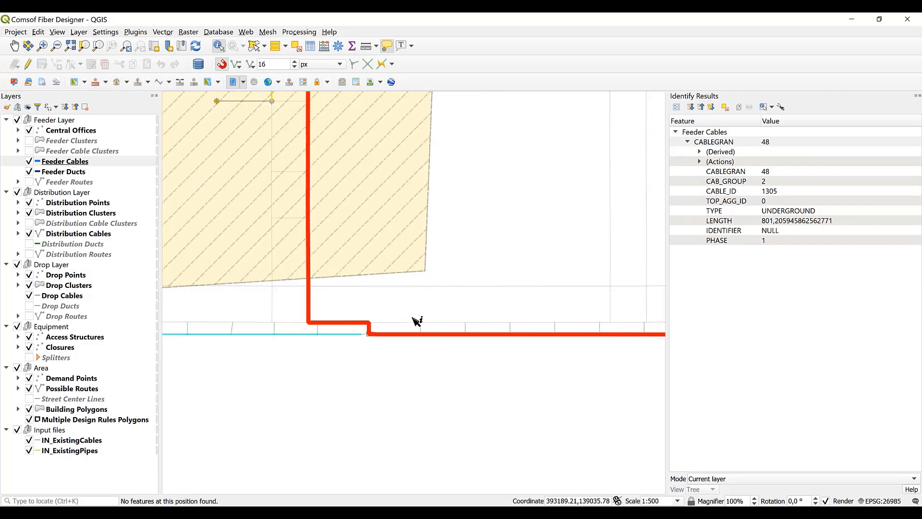
scroll(478, 344, "down", 2)
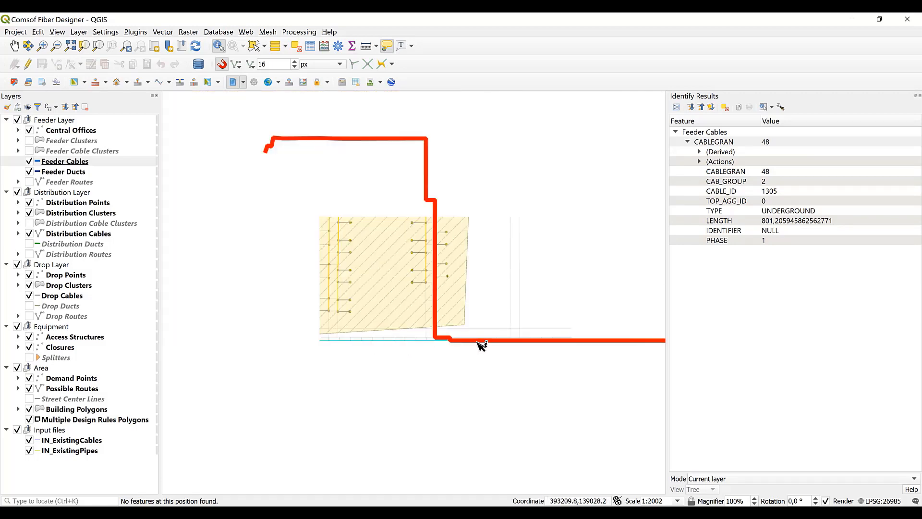